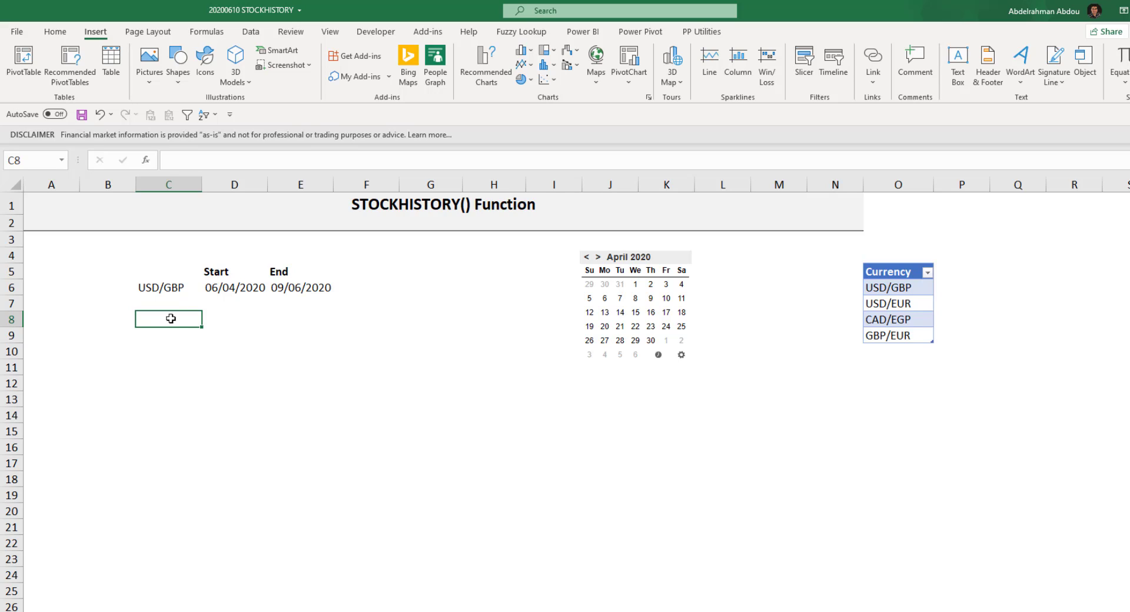
Start a STOCKHISTORY formula in C8 with C6 as the stock, D6 as the start date and E6 as the end date
text(=stock)
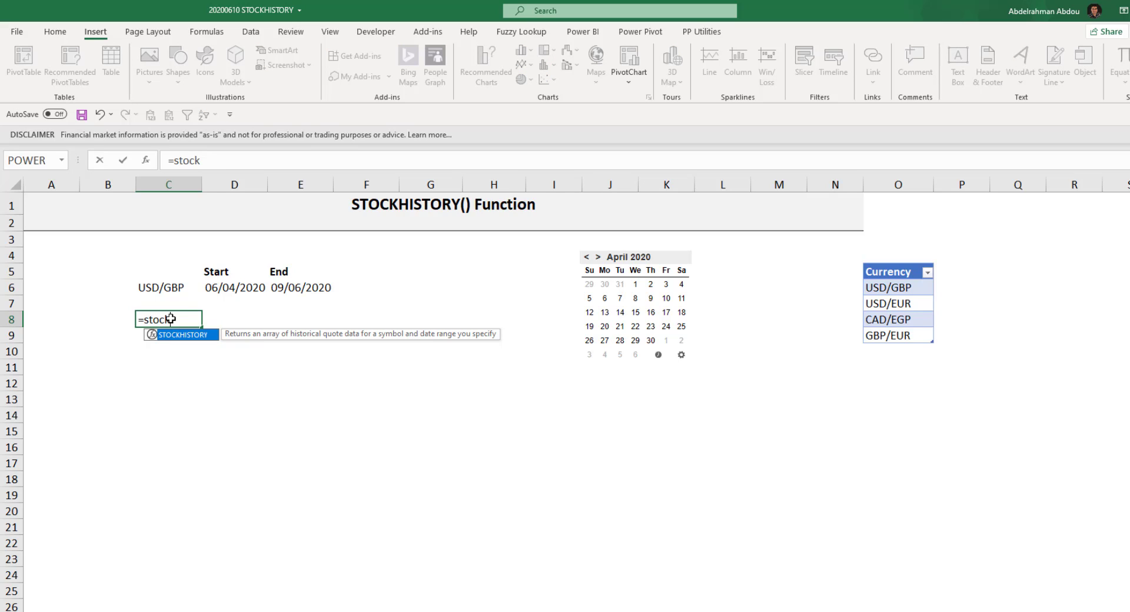
key(Tab)
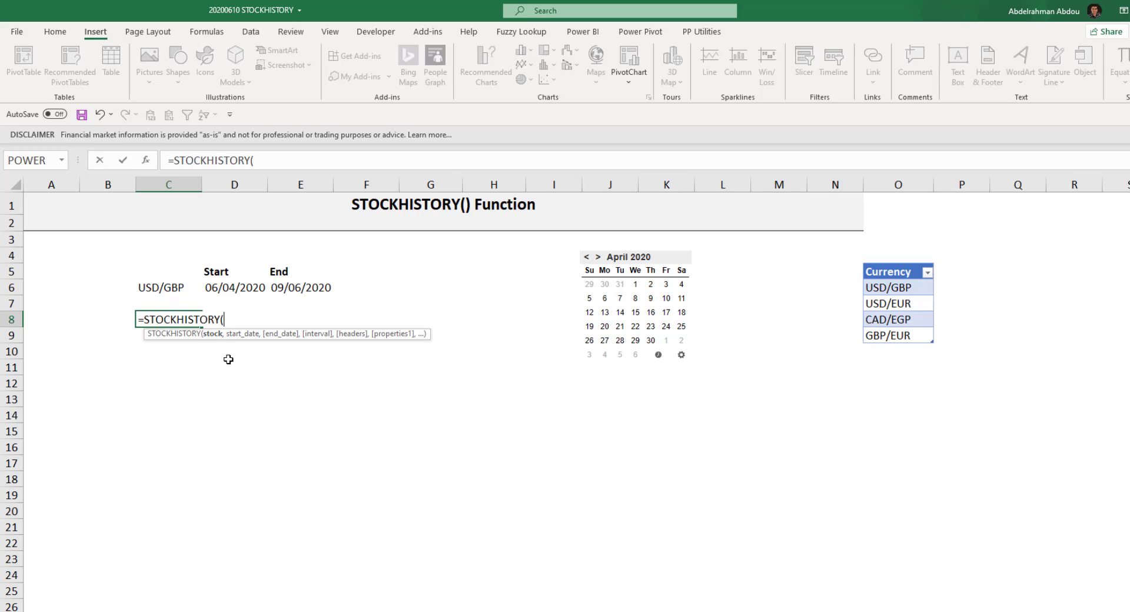
click(167, 285)
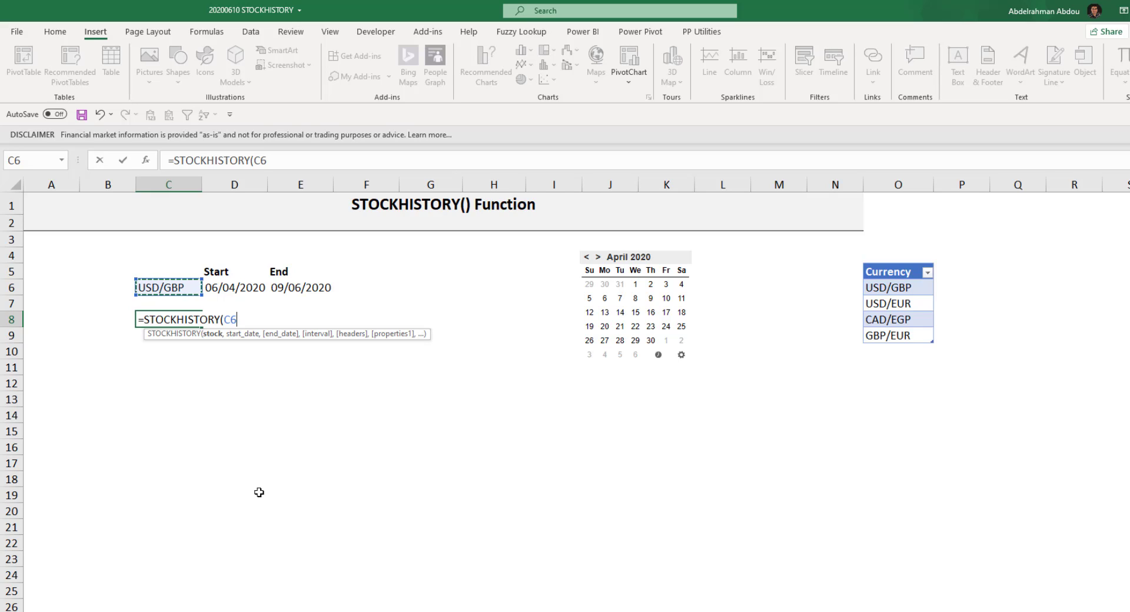
text(,)
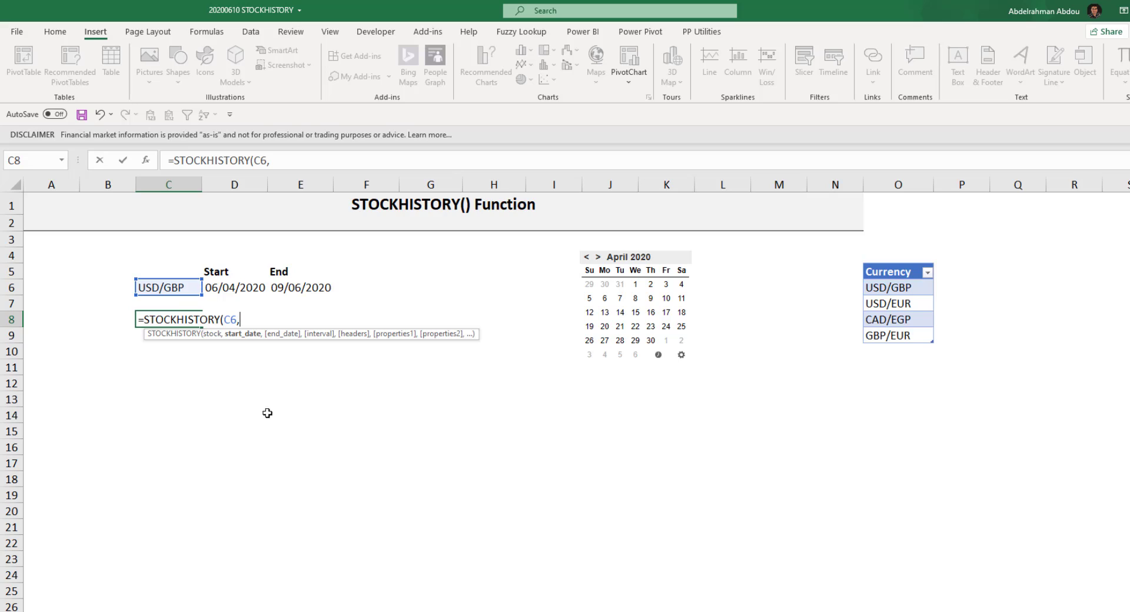
click(237, 289)
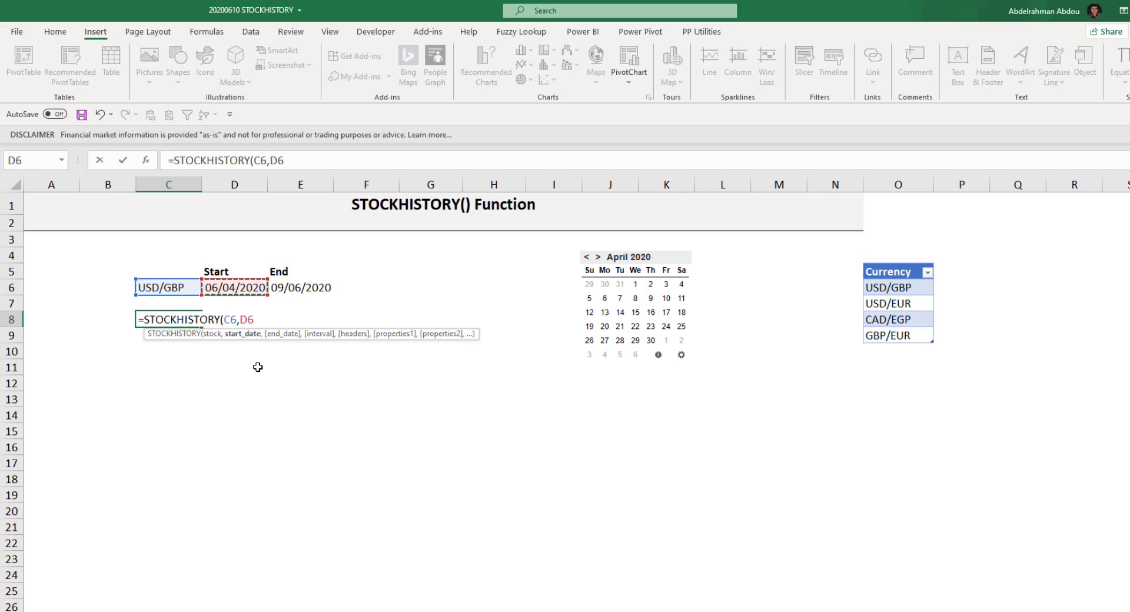
text(,)
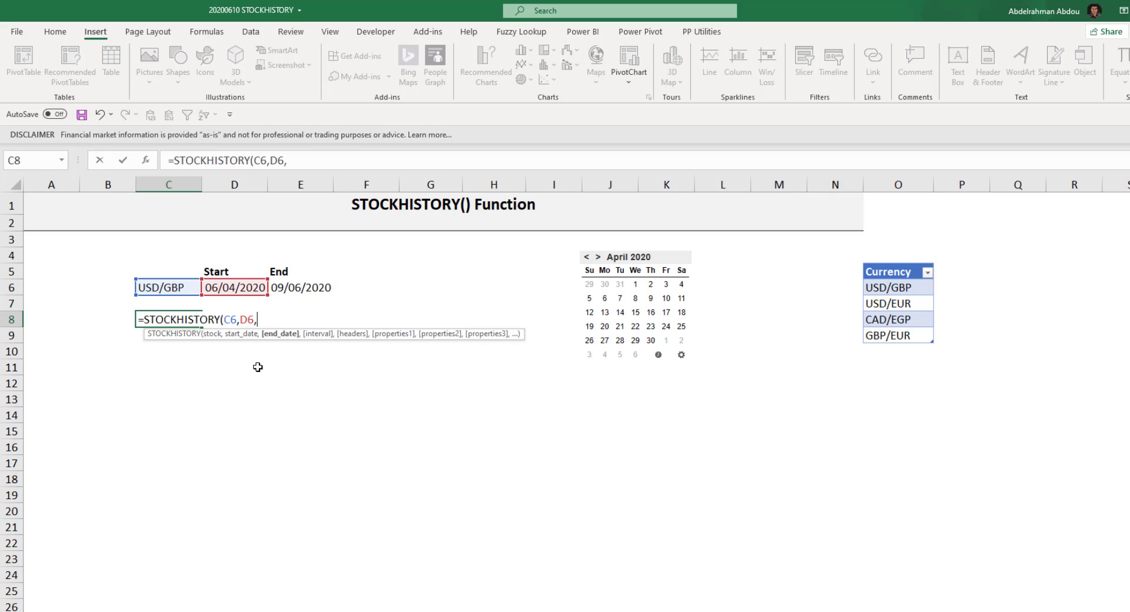
click(317, 290)
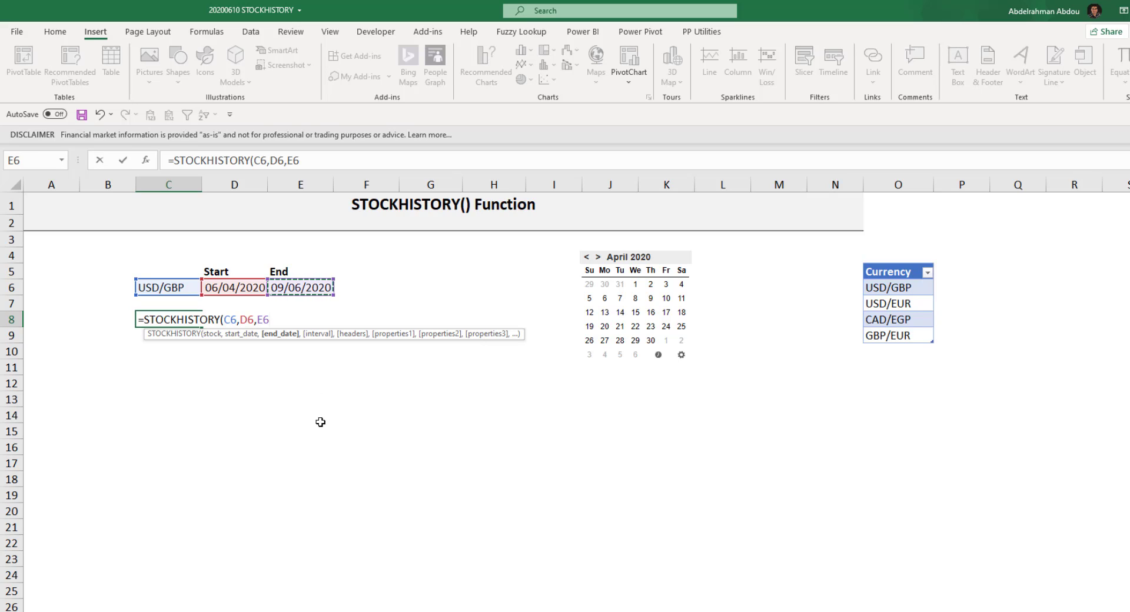
text(,)
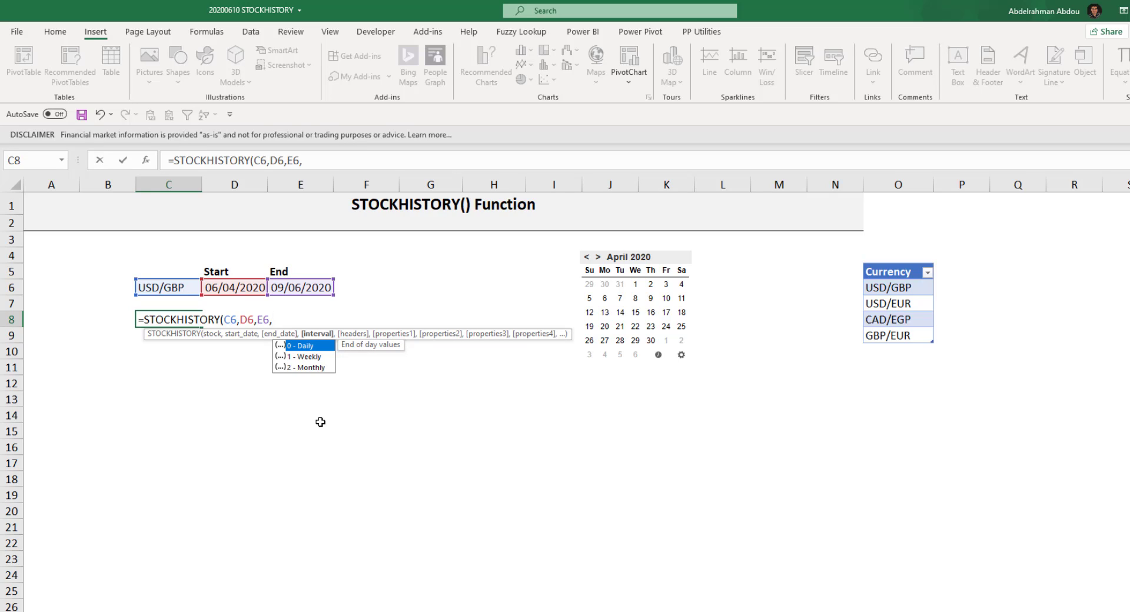
Set the formula's interval argument to 0 (Daily) and its headers argument to 1 (Show header)
text(0,)
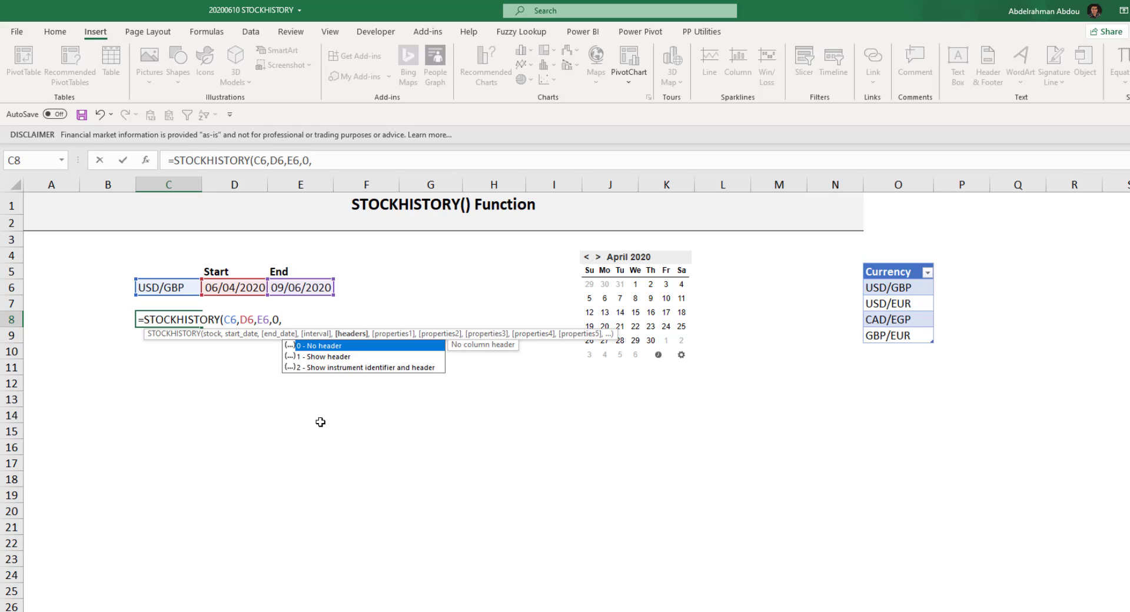
key(Down)
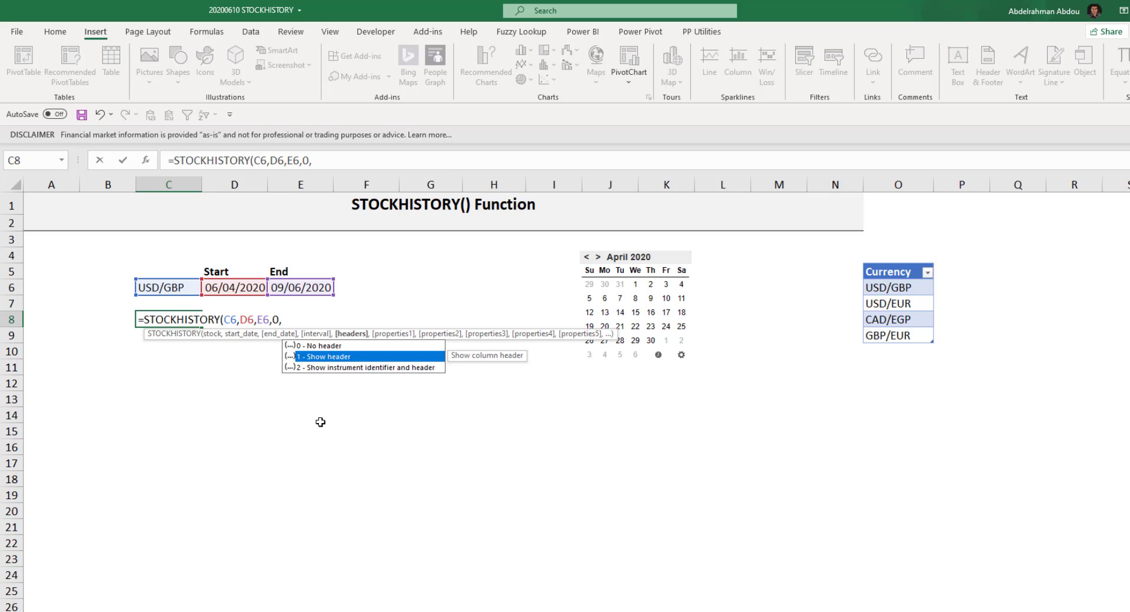
key(Down)
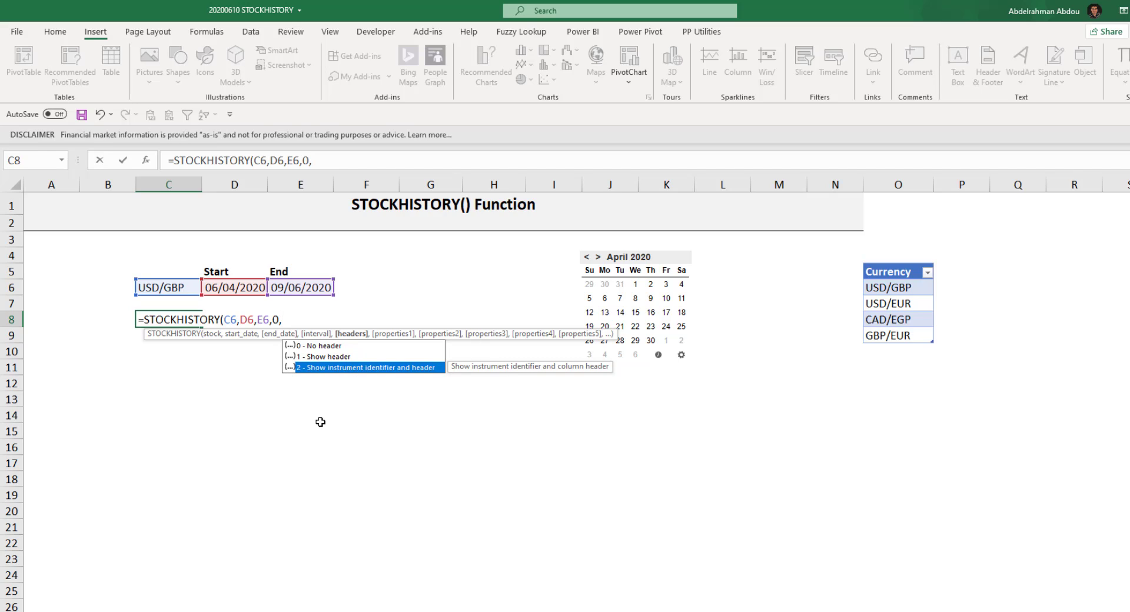
key(Up)
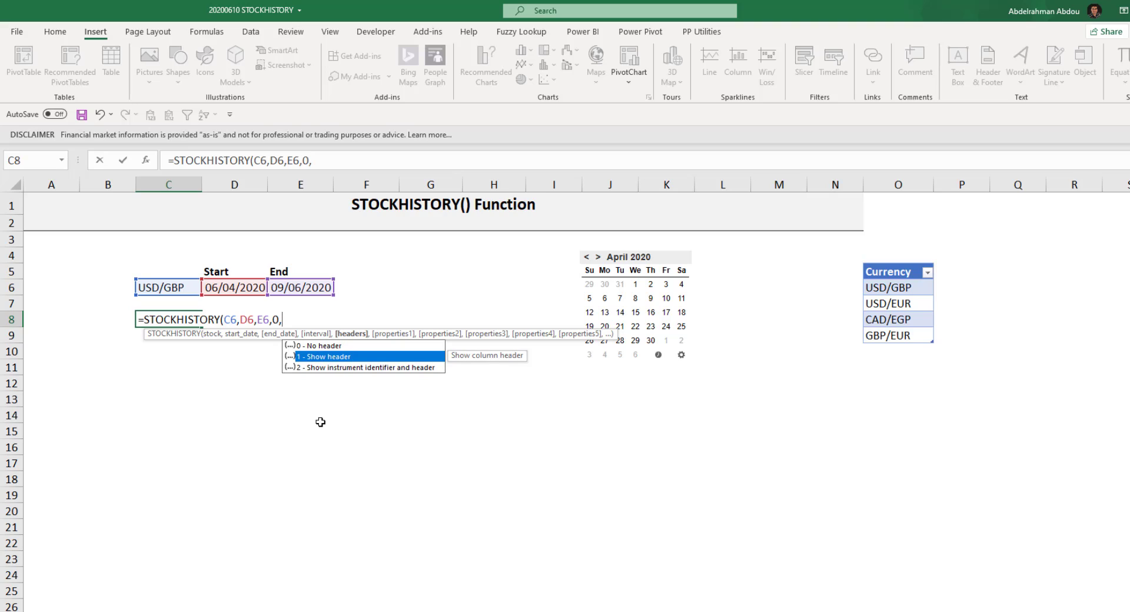
key(Tab)
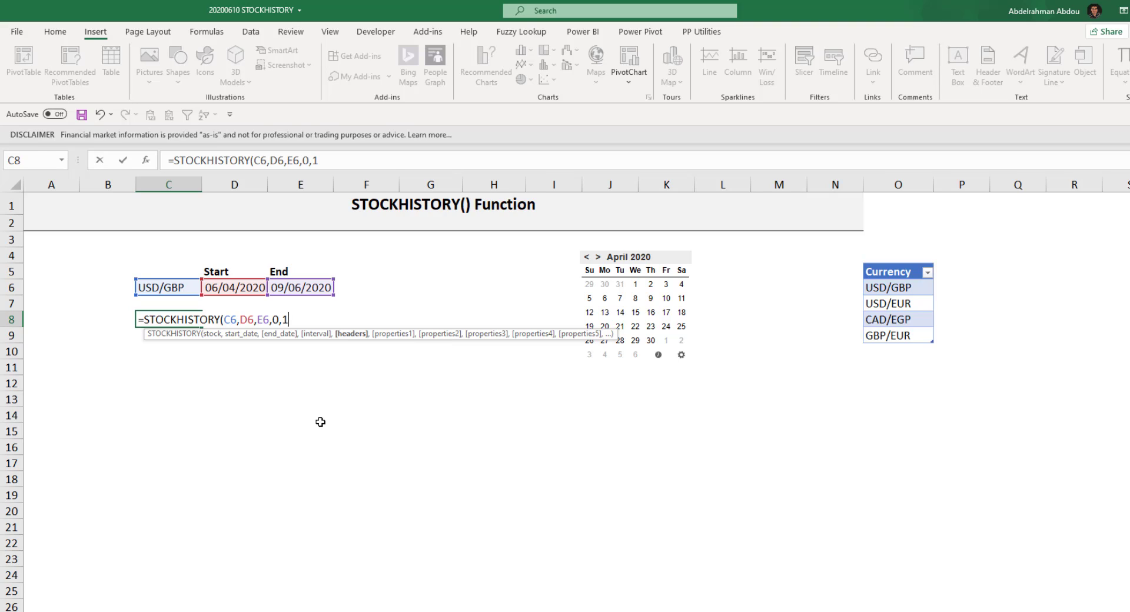
text(,)
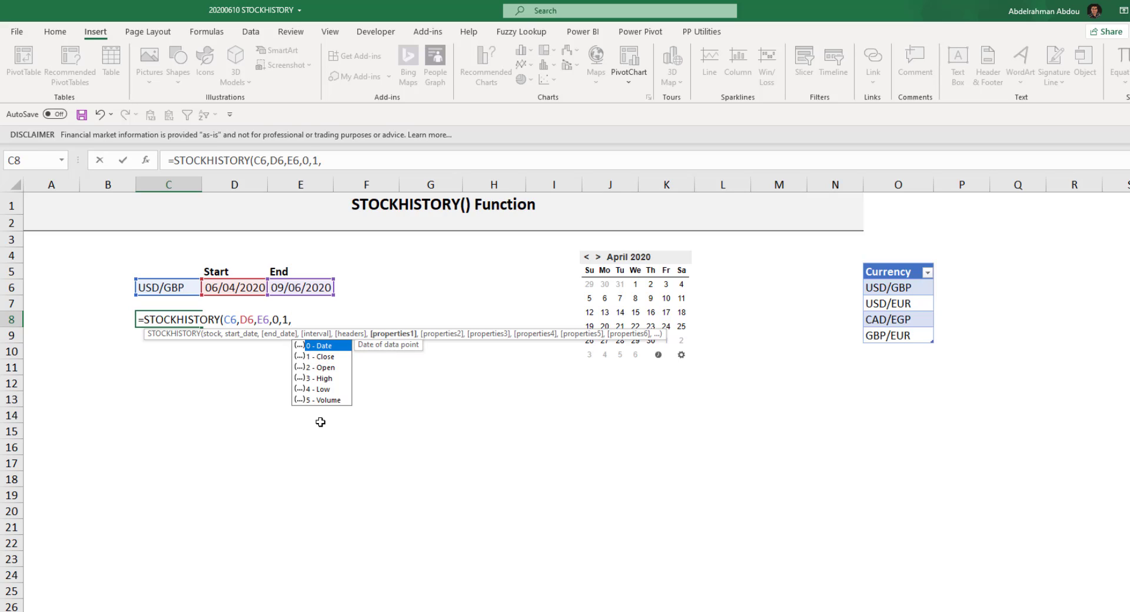
Add the Date (0), Close (1) and Open (2) properties to the STOCKHISTORY formula
text(0,)
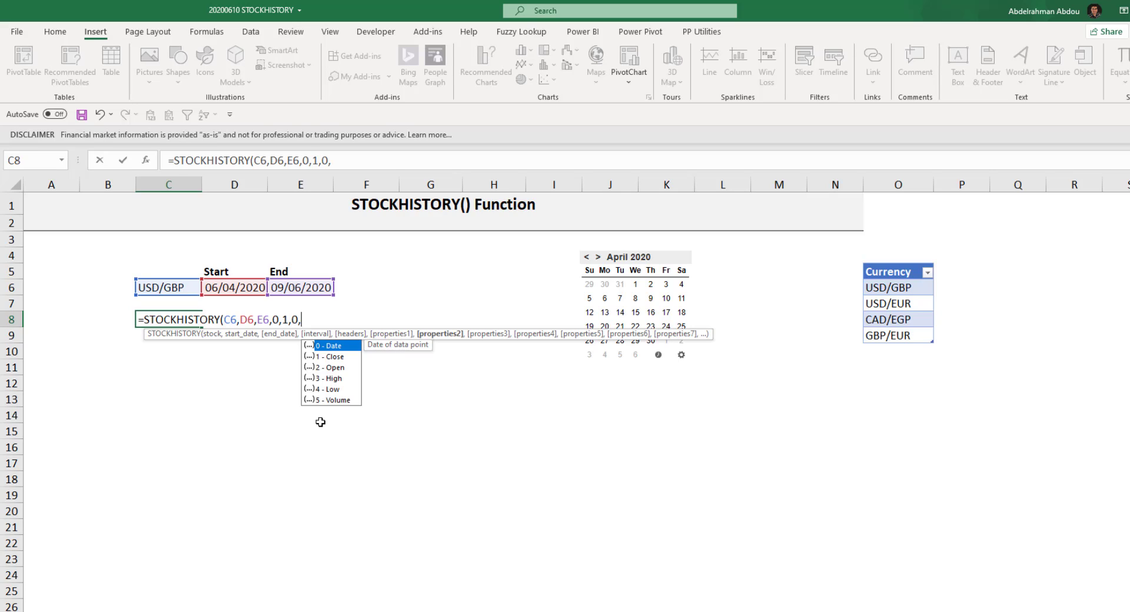
key(Down)
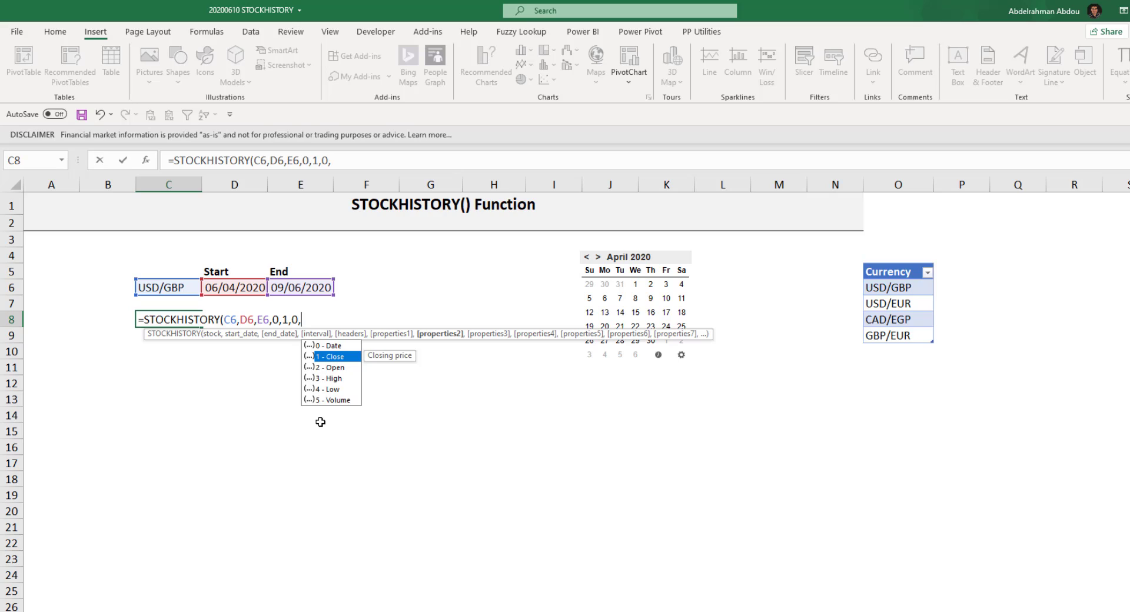
text(1,)
key(Down)
key(Down)
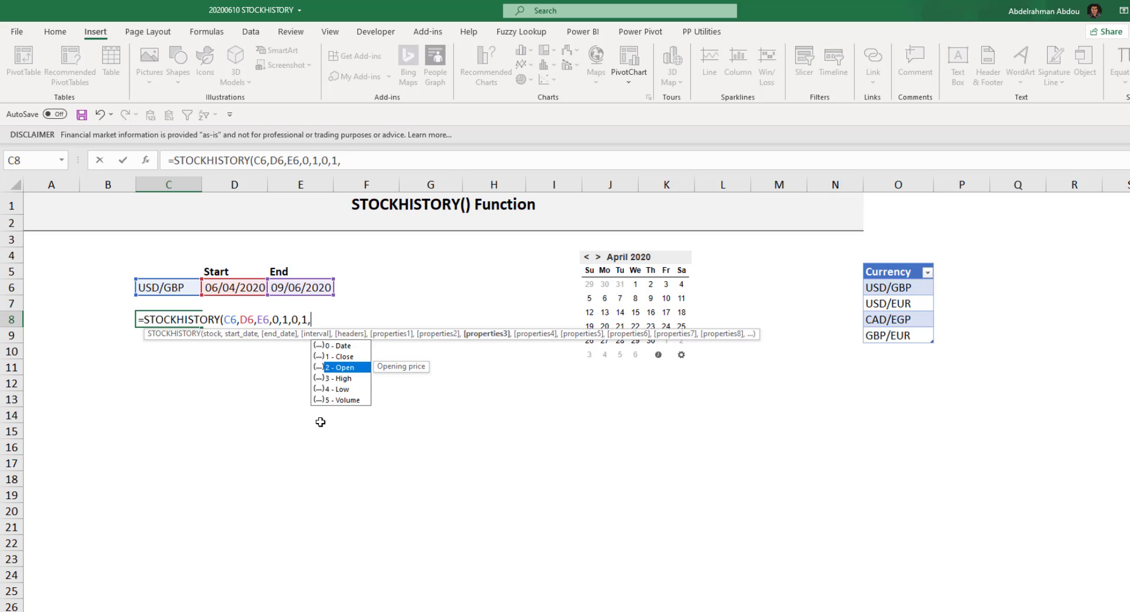
text(2,)
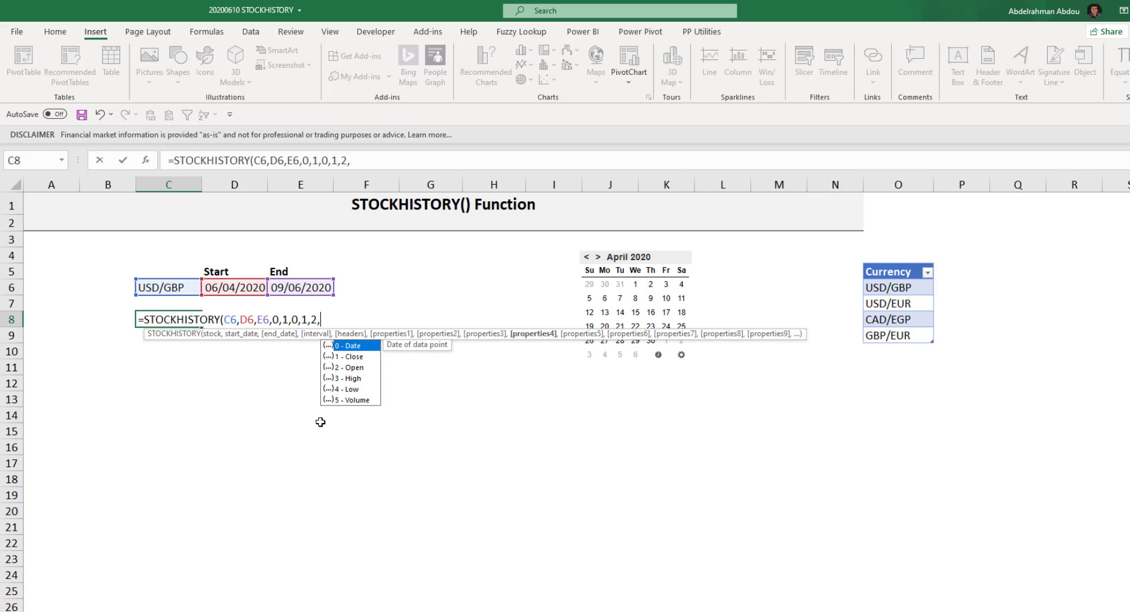
Add the High (3), Low (4) and Volume (5) properties, close the bracket and enter the formula
key(Down)
key(Down)
key(Down)
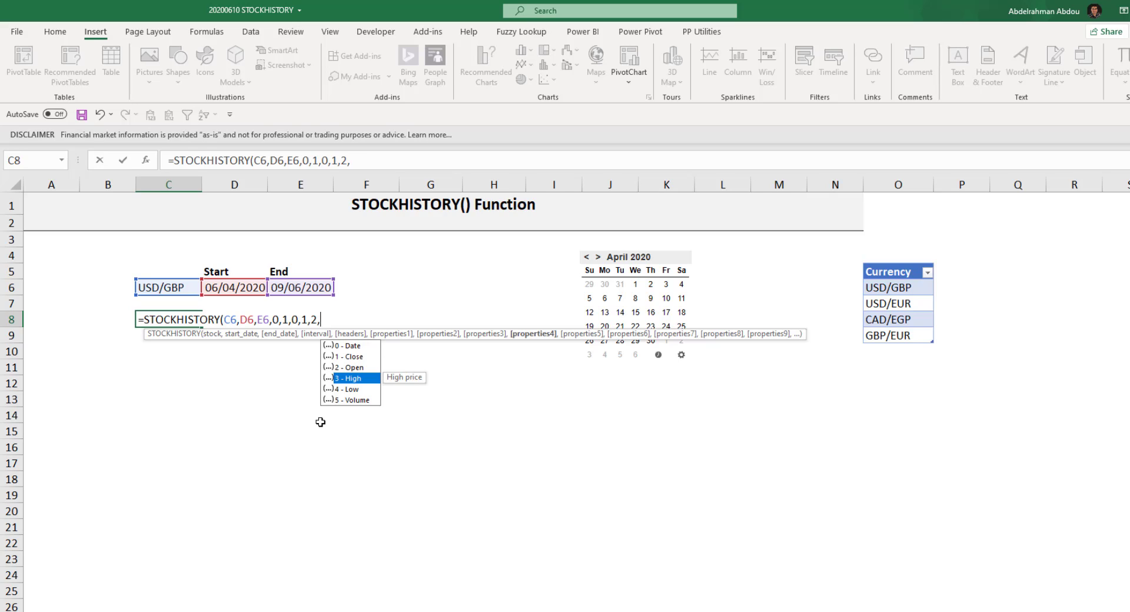
text(3,)
key(Down)
key(Down)
key(Down)
key(Down)
text(4)
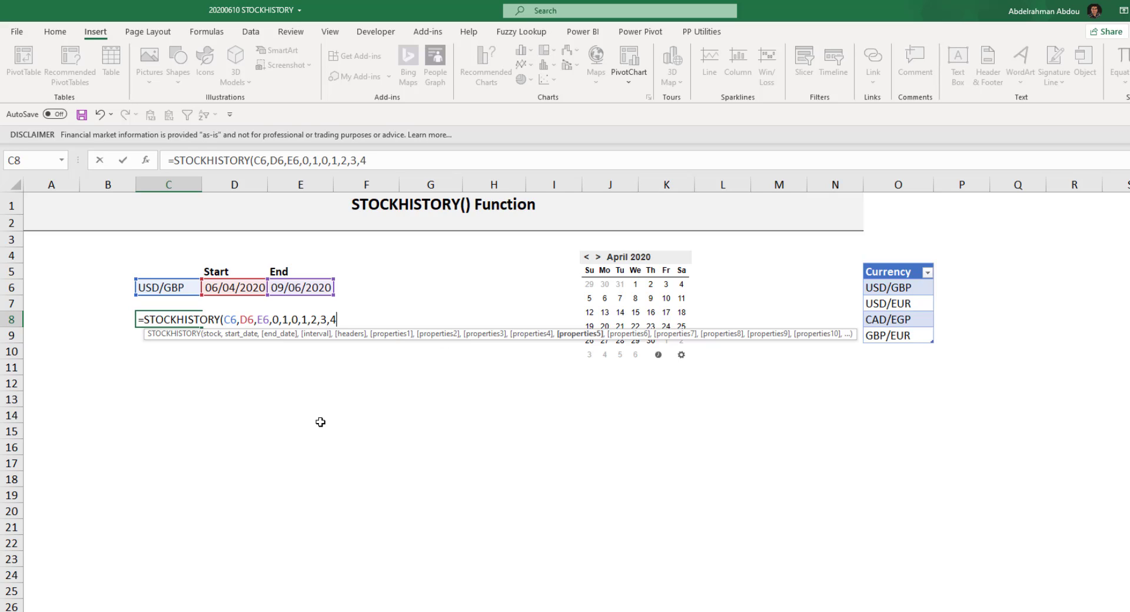
text(,)
key(Down)
key(Down)
key(Down)
key(Down)
key(Down)
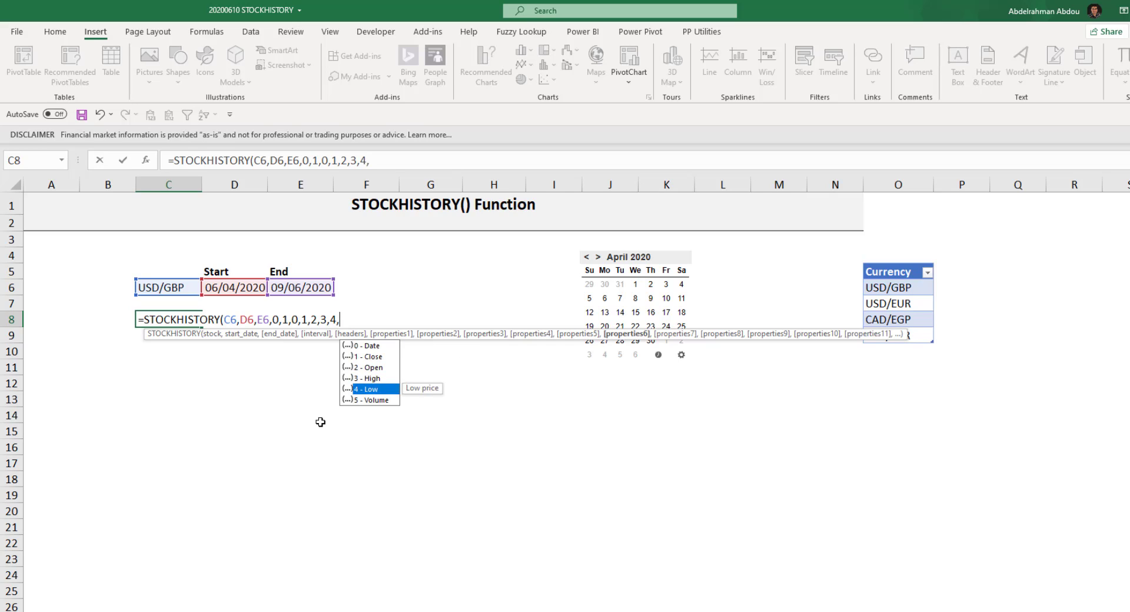
text(5)
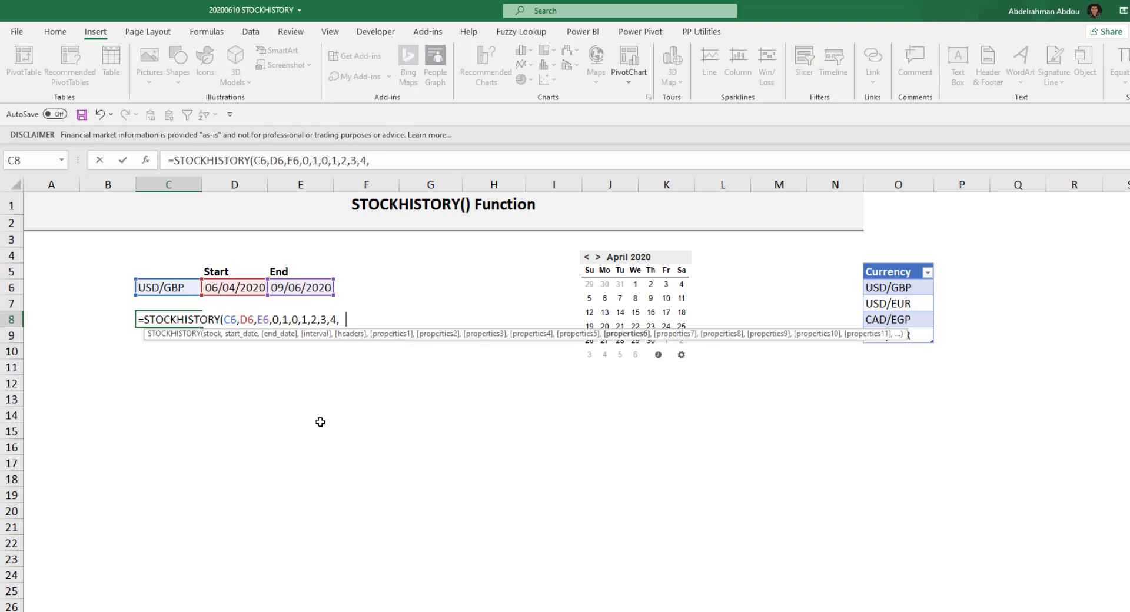
text())
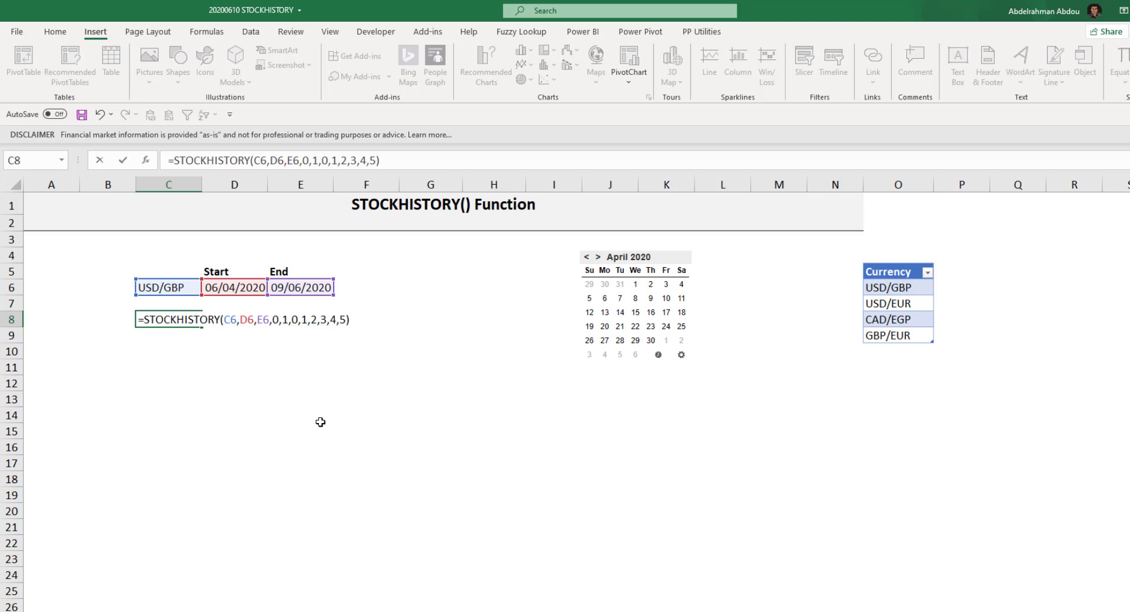
key(Return)
Remove the Volume property (5) from the end of the STOCKHISTORY formula in C8
click(265, 386)
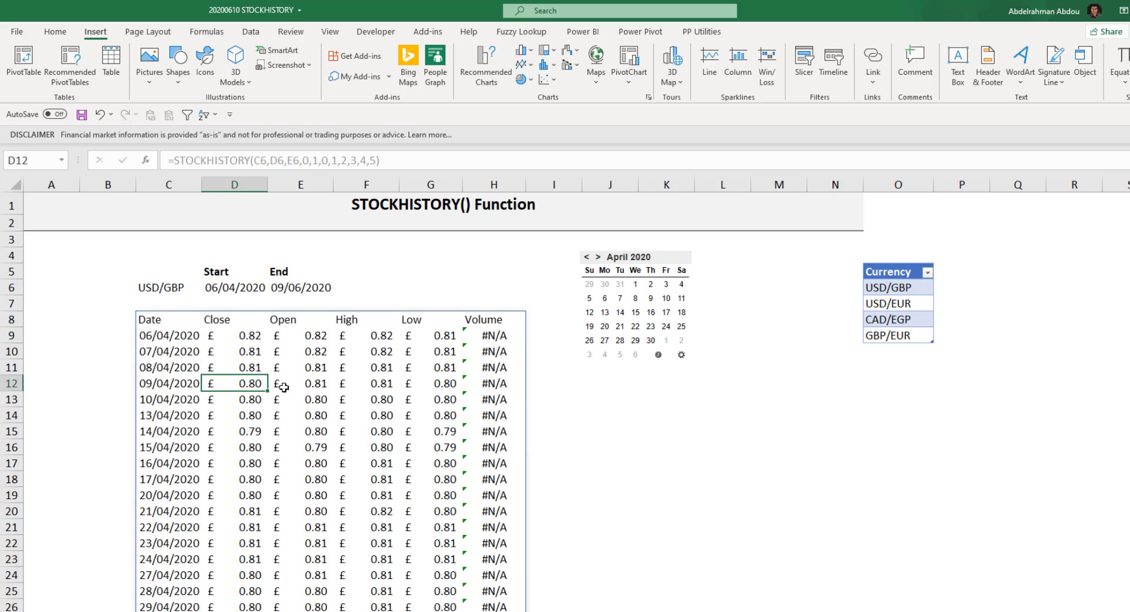
scroll(452, 419, down, 2)
scroll(599, 268, up, 2)
click(171, 338)
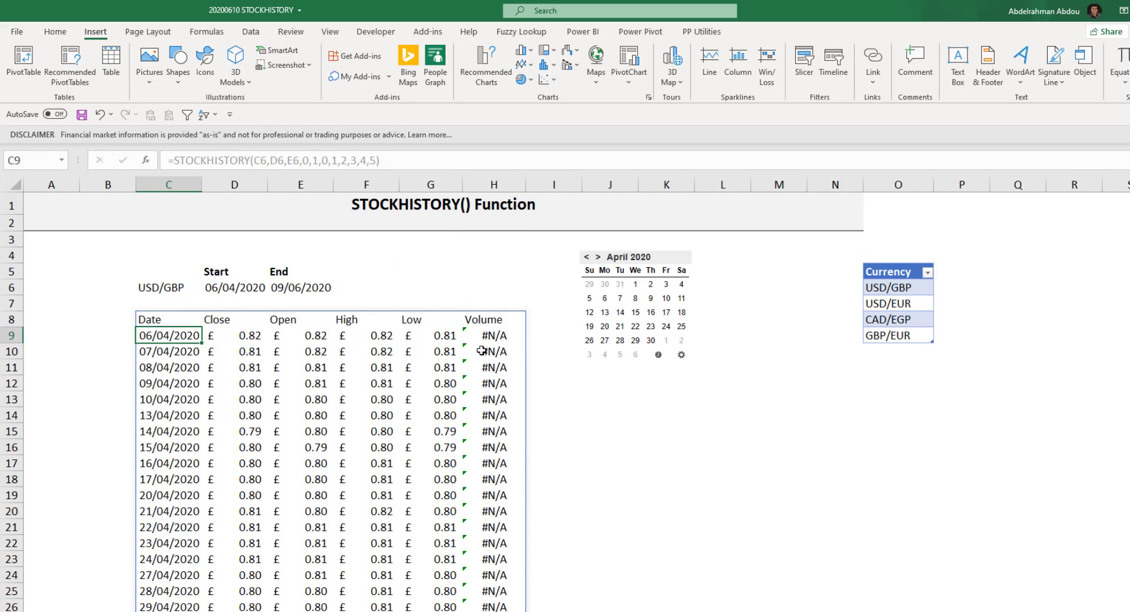
click(187, 322)
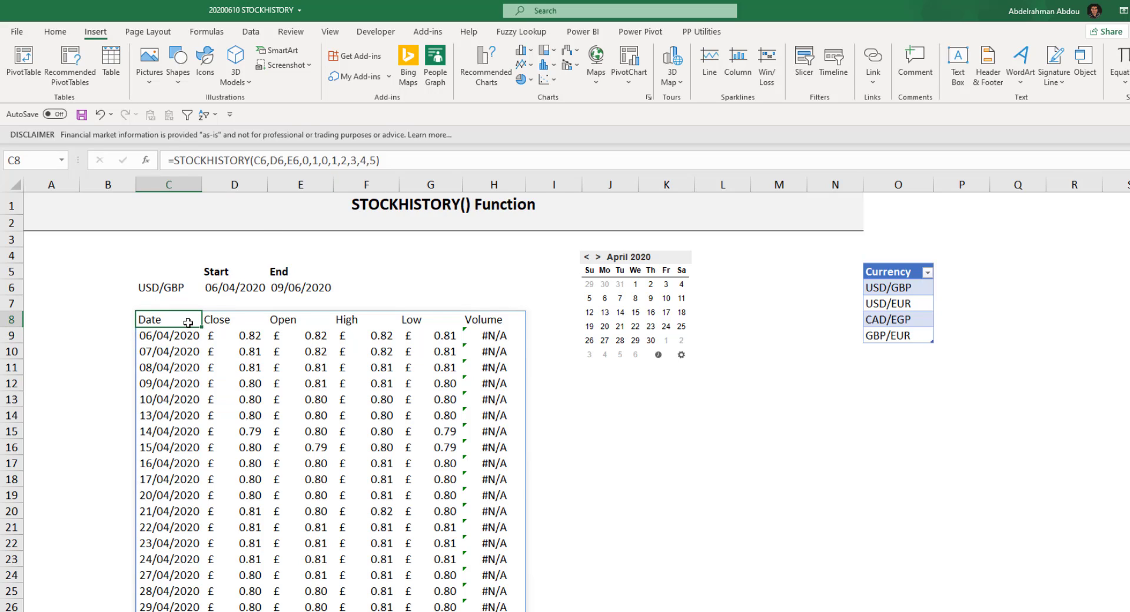
click(374, 161)
key(BackSpace)
key(BackSpace)
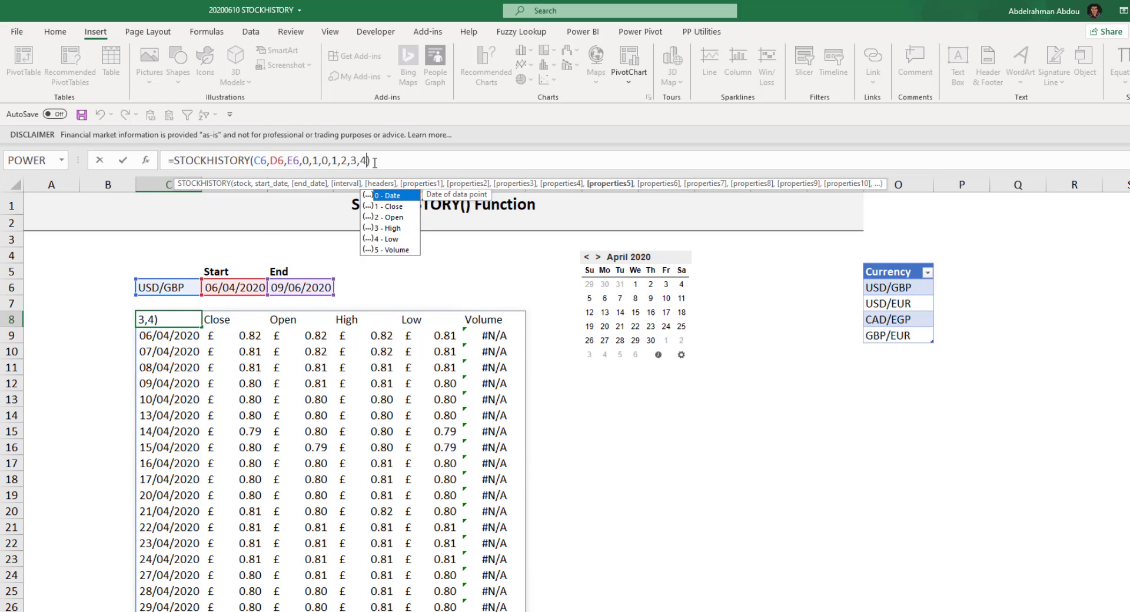
key(Return)
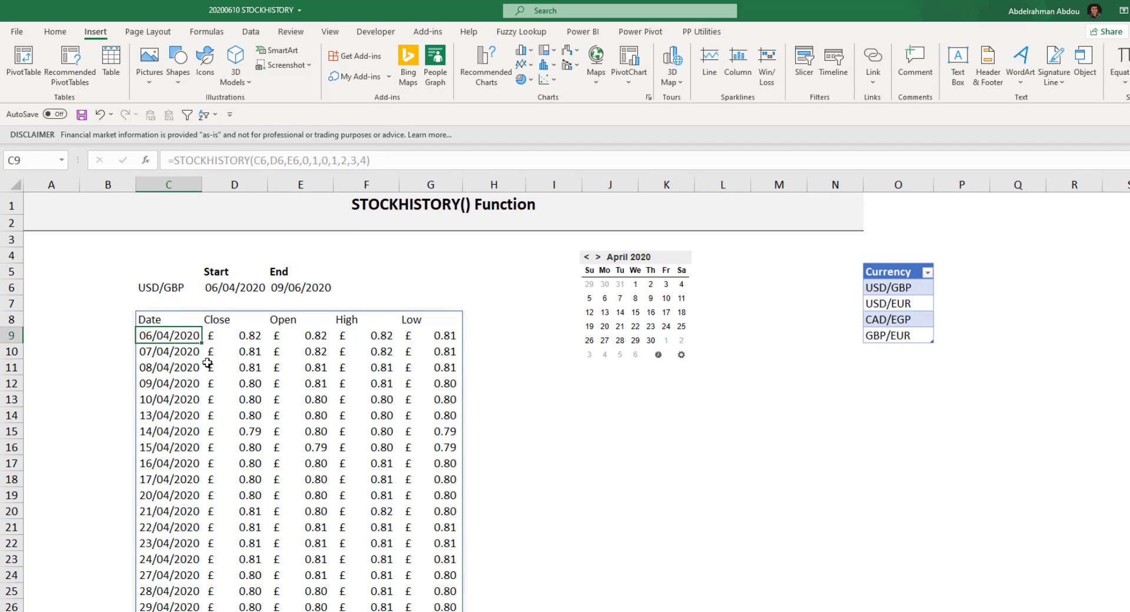
Change the interval argument of the C8 formula to 1 (Weekly)
click(162, 323)
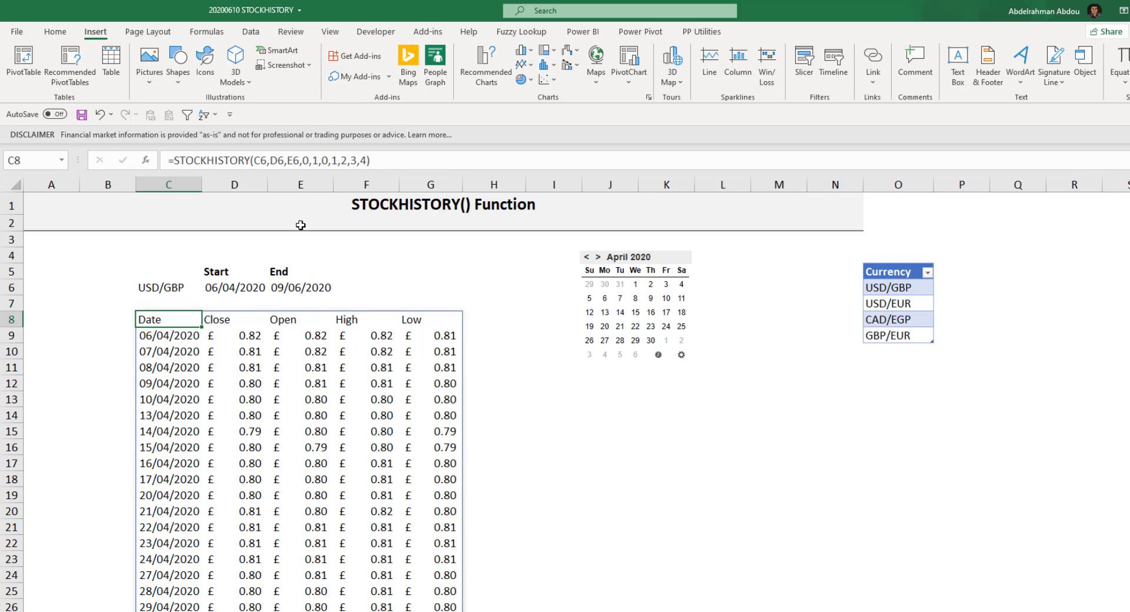
click(293, 160)
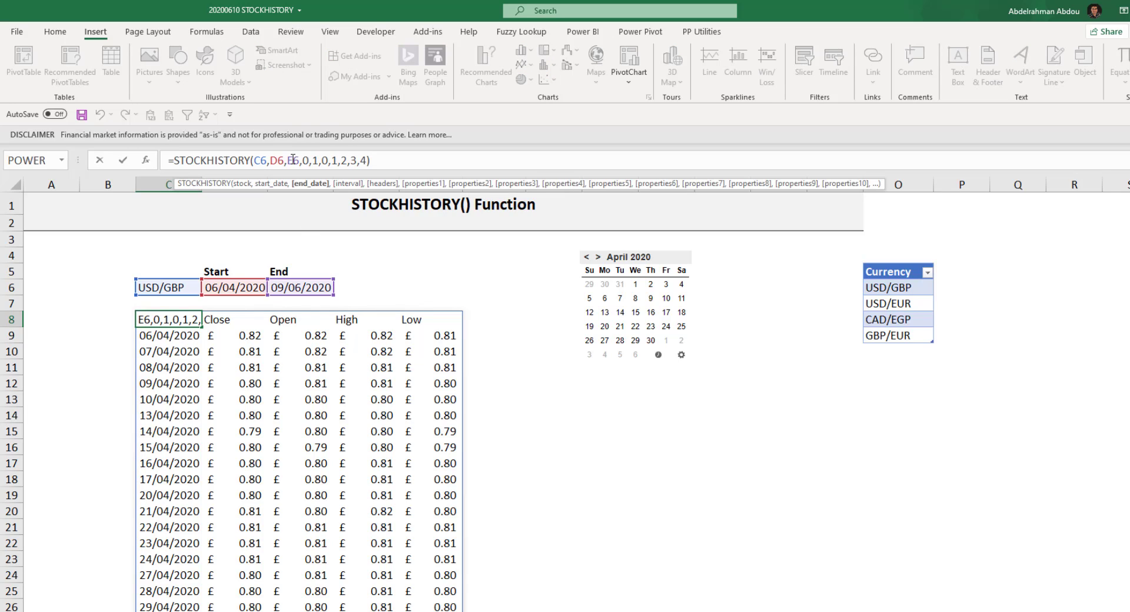
click(309, 163)
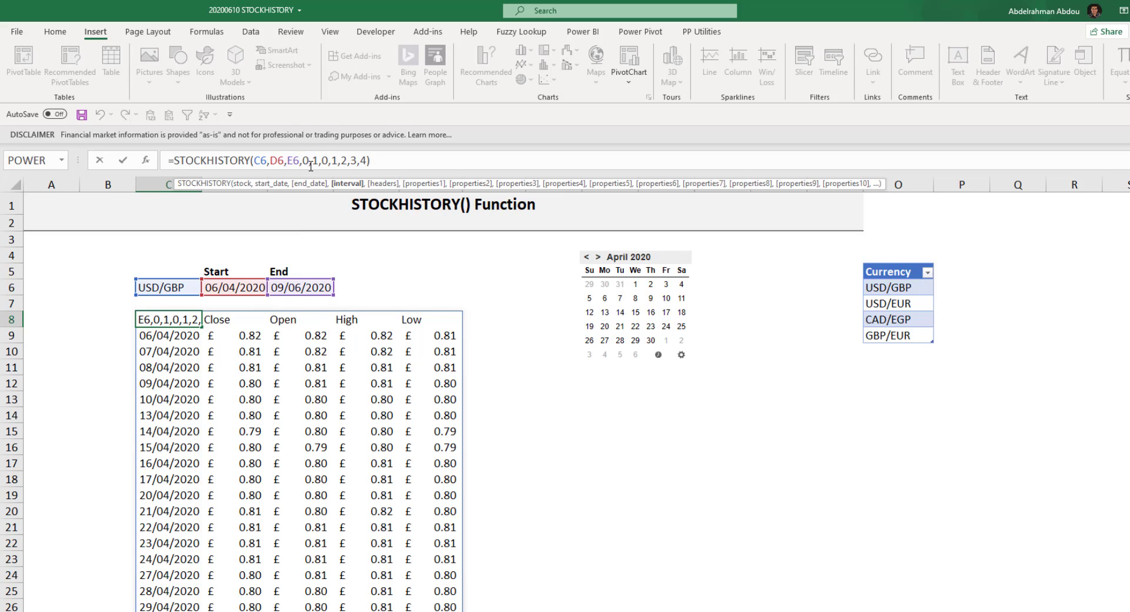
key(BackSpace)
key(Down)
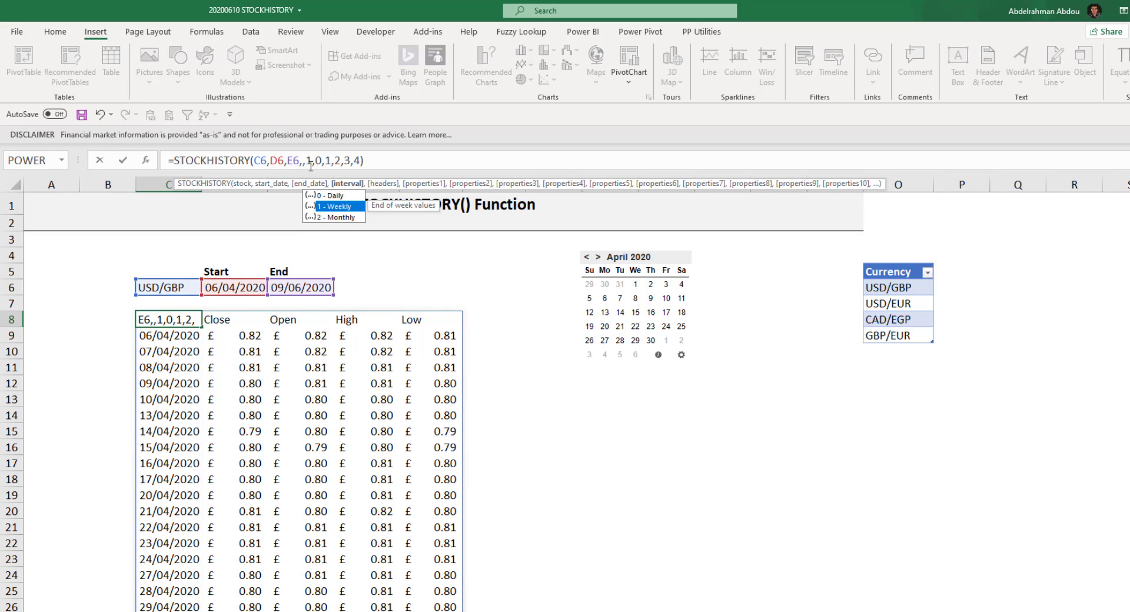
key(Tab)
key(Return)
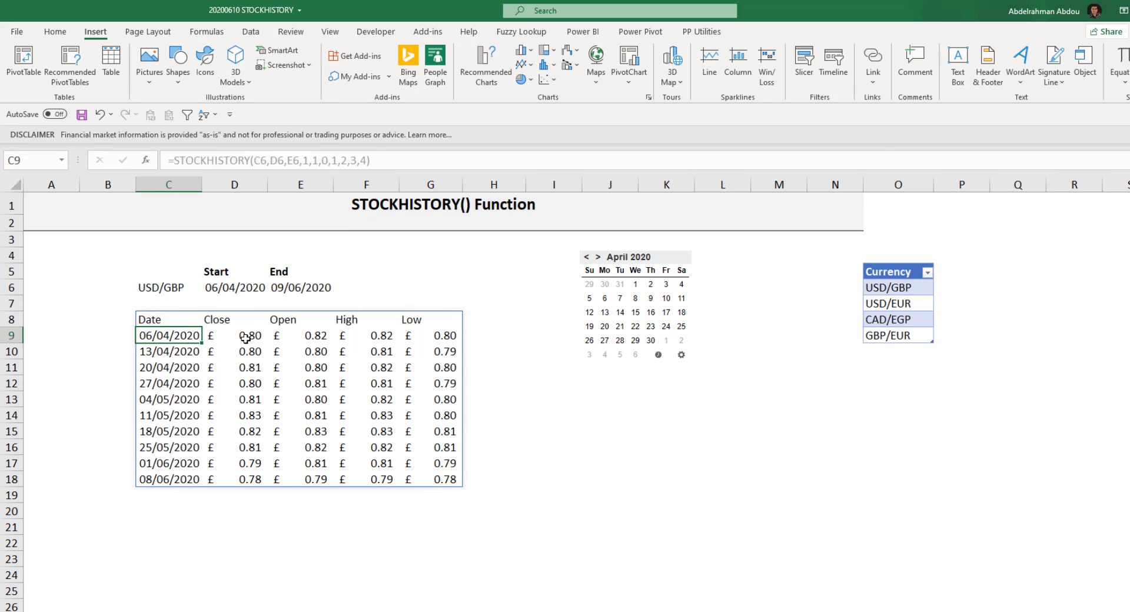
Change the interval argument of the STOCKHISTORY formula in C8 to 2 (Monthly)
click(170, 317)
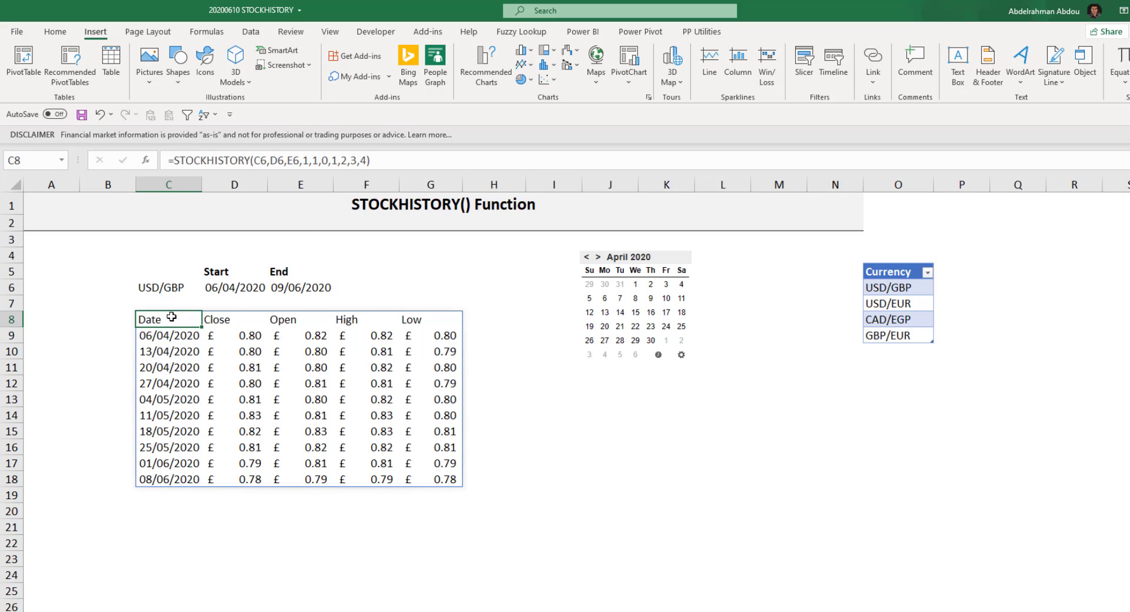
click(312, 160)
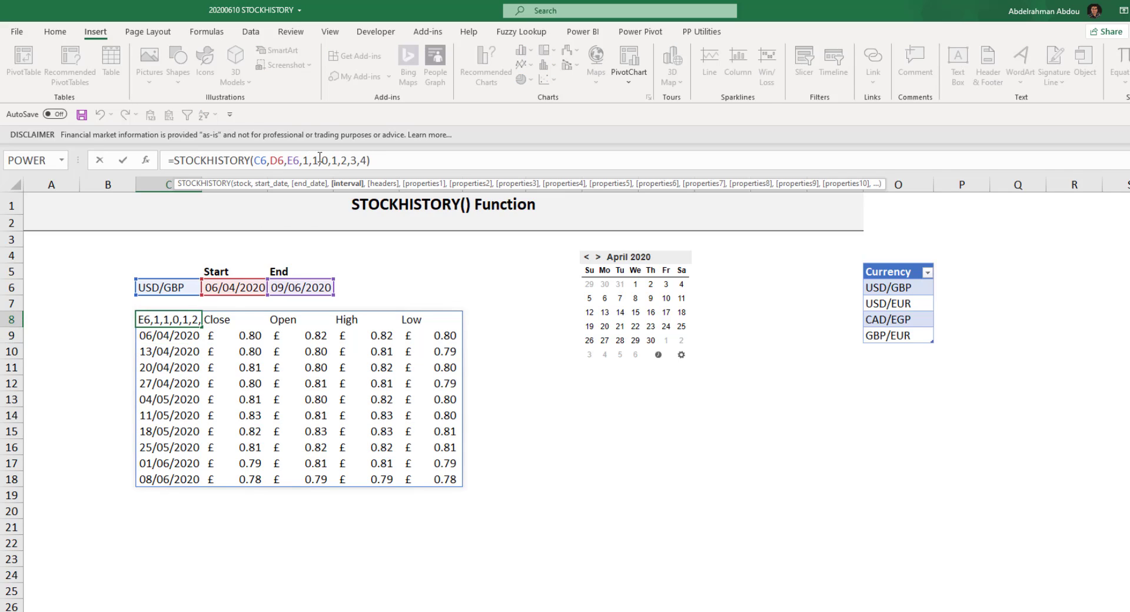
key(BackSpace)
key(Down)
key(Down)
key(Tab)
key(Return)
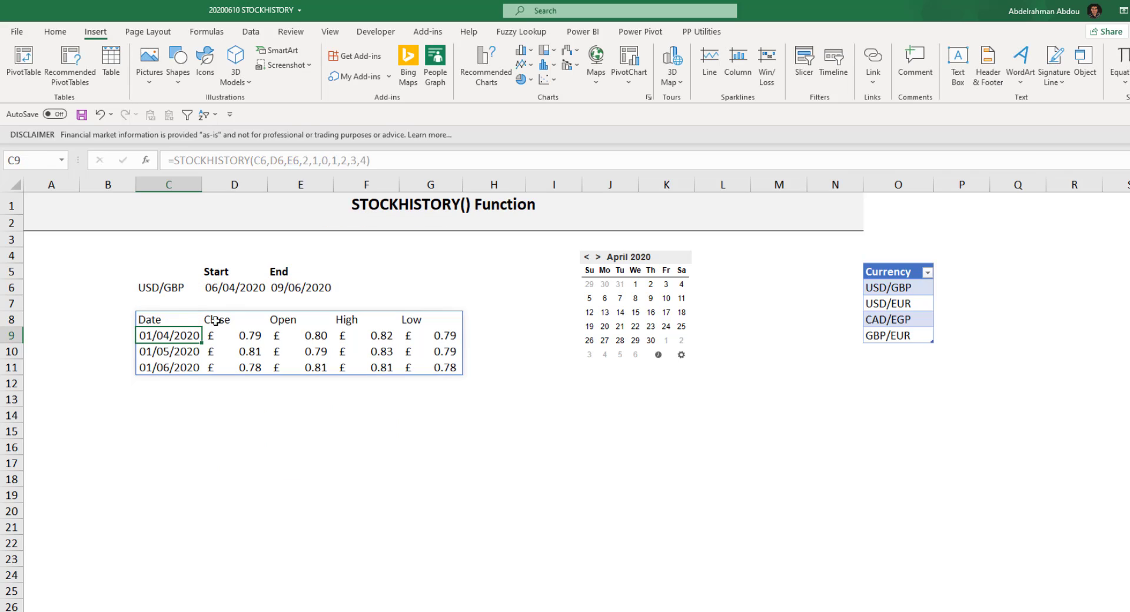
click(186, 351)
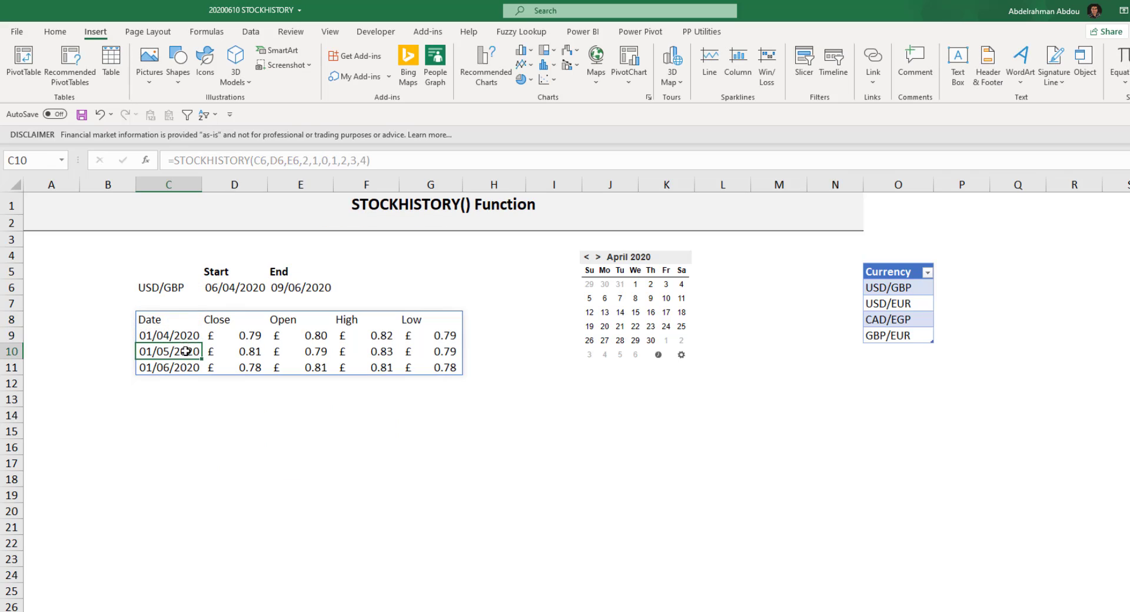
Search the Office Add-ins store for "calendar" to find the Mini Calendar and Date Picker add-in
click(242, 292)
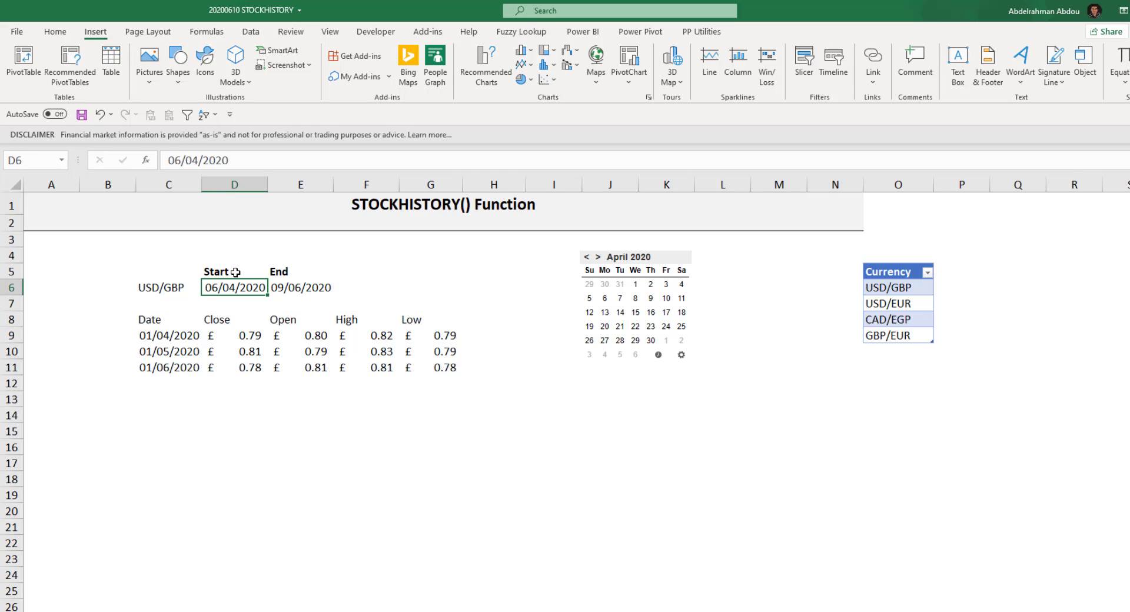
click(686, 259)
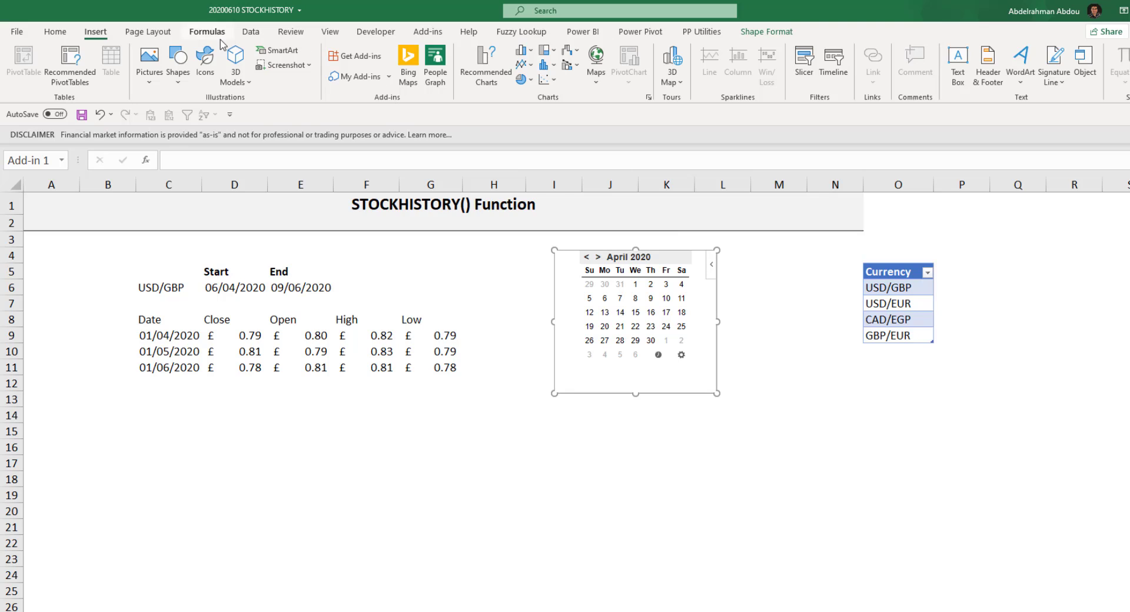
click(363, 59)
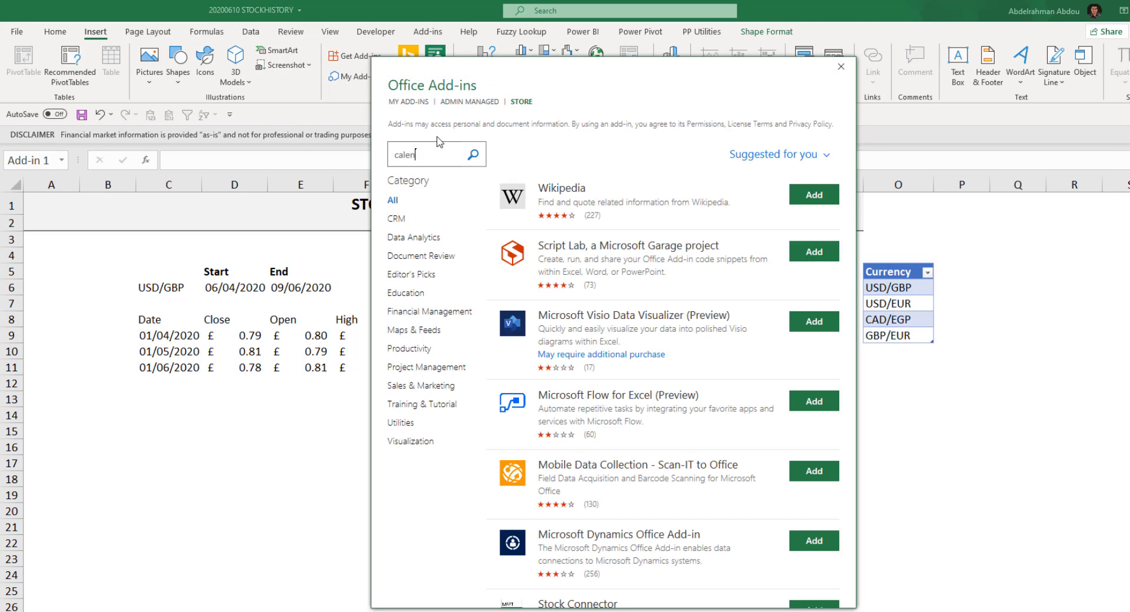
key(Return)
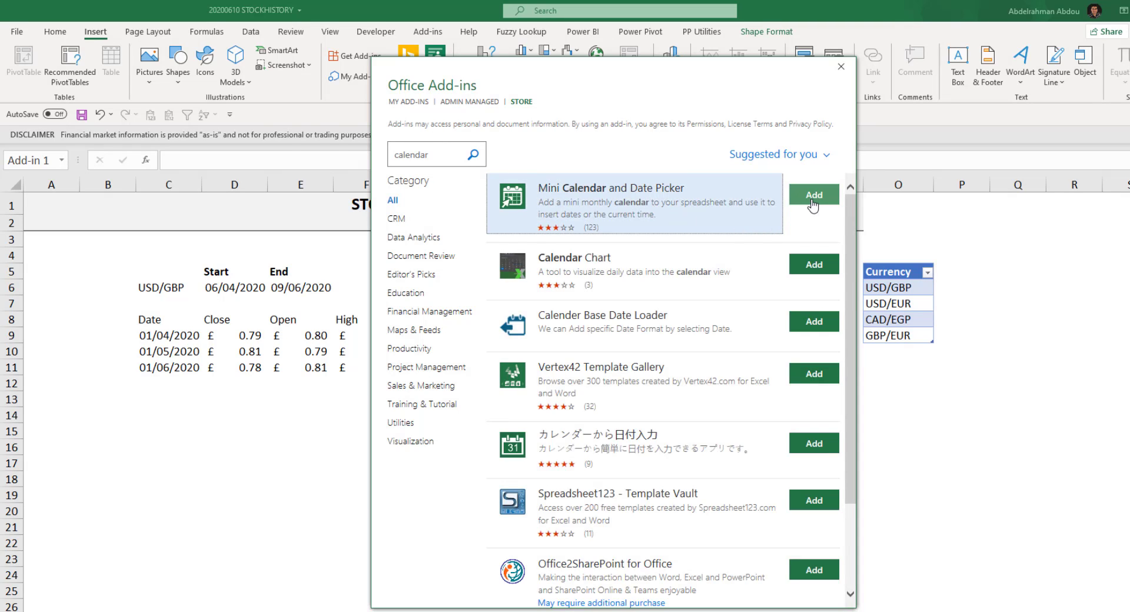
click(816, 201)
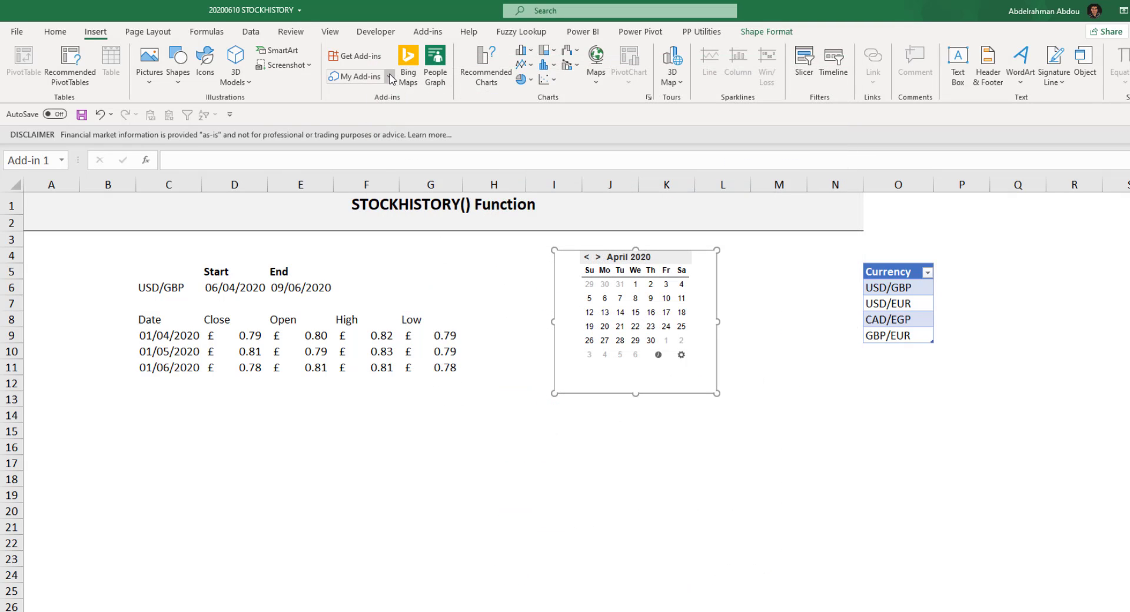
click(388, 76)
click(528, 313)
Set the start date in D6 to 10/03/2020 with the calendar on the sheet, overwriting the existing contents
click(230, 286)
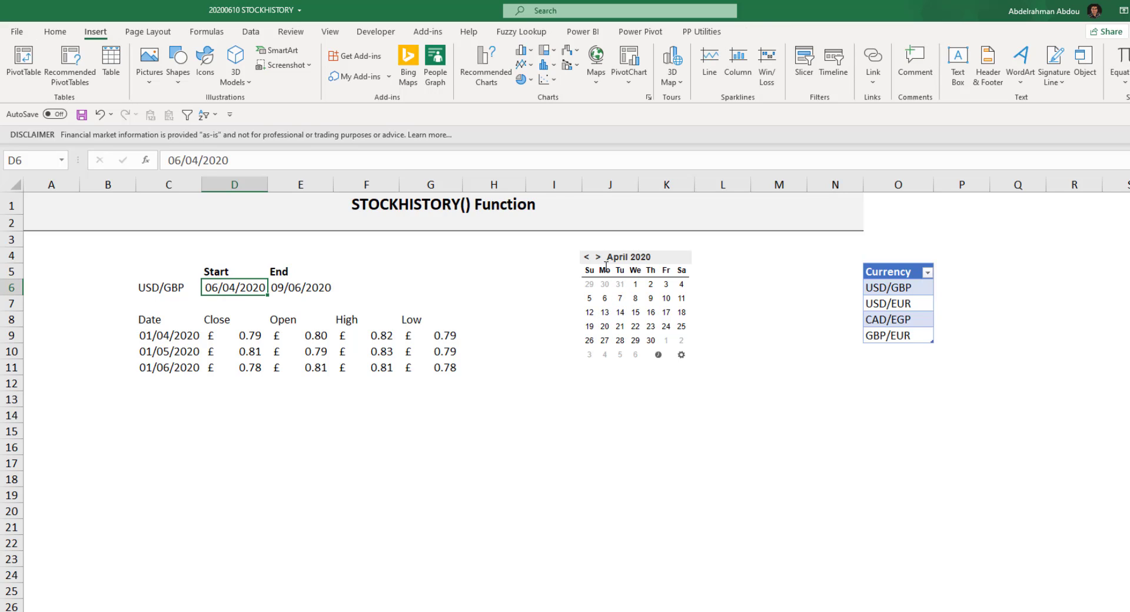
click(586, 257)
click(620, 298)
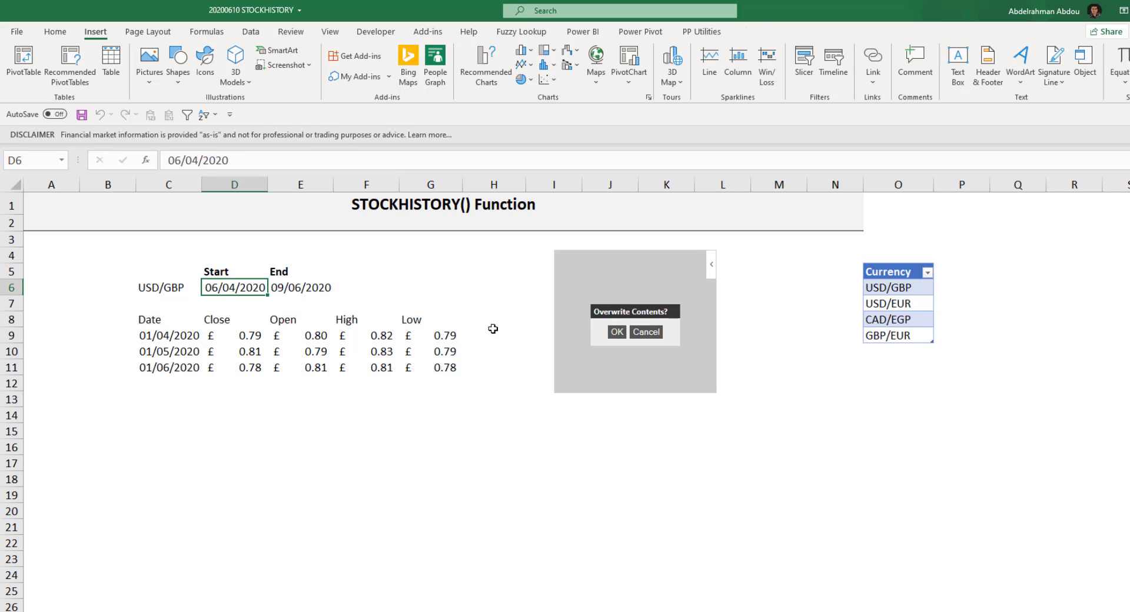
click(617, 333)
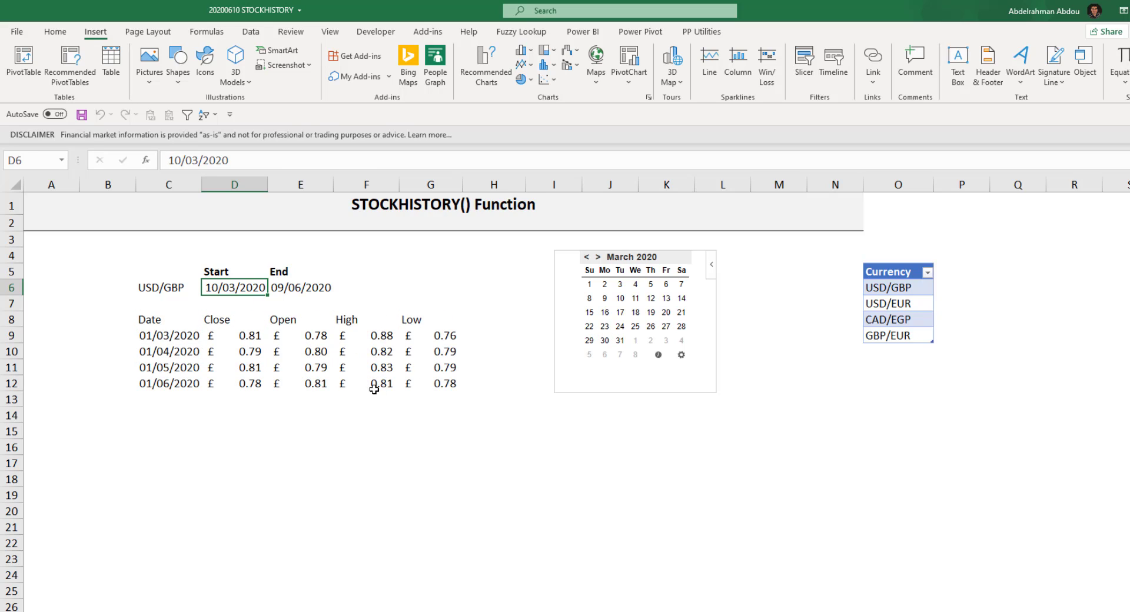
Change the headers argument of the STOCKHISTORY formula in C8 to 0 (No header)
click(169, 323)
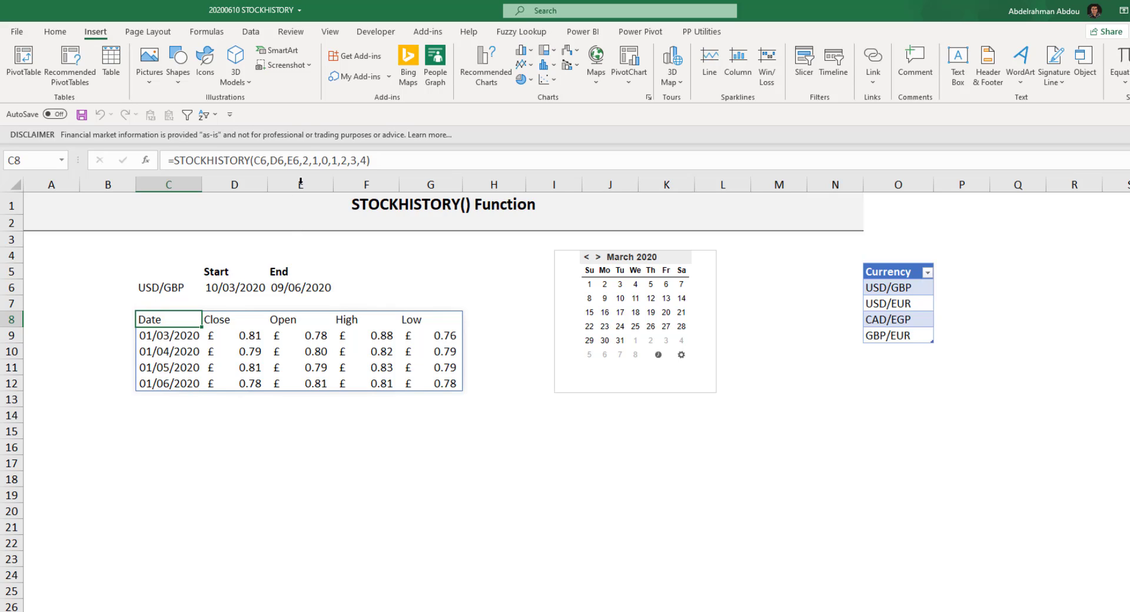
click(315, 159)
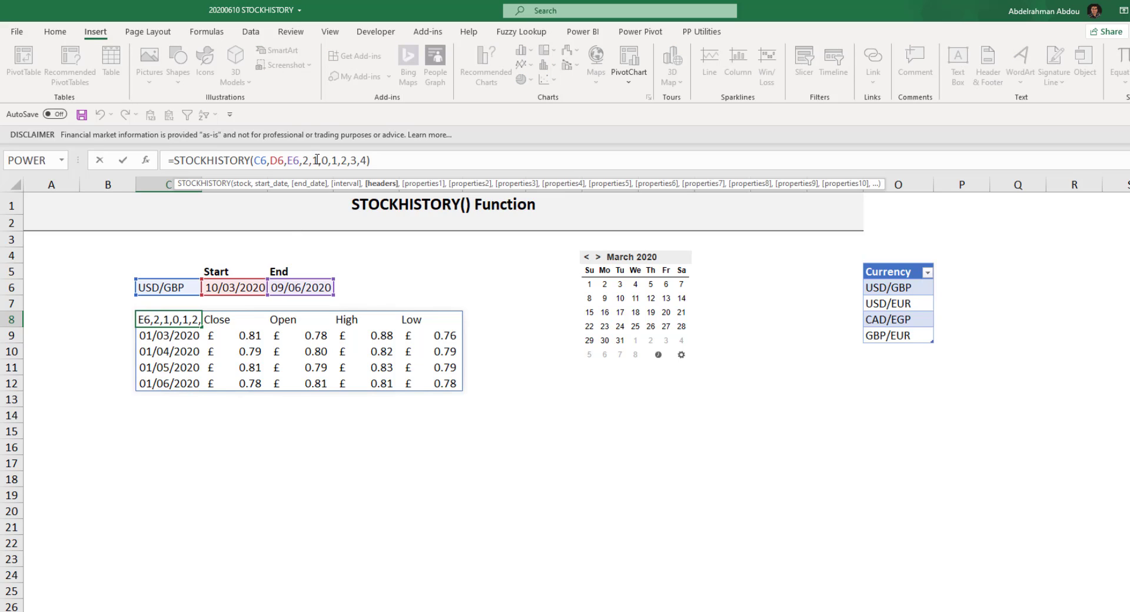
key(BackSpace)
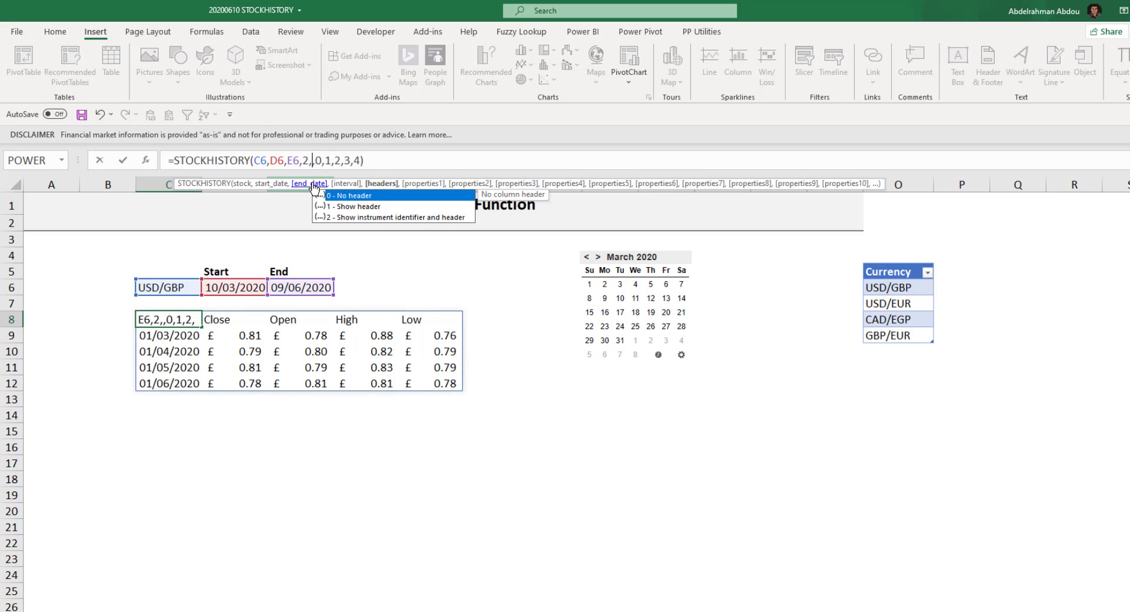
text(0)
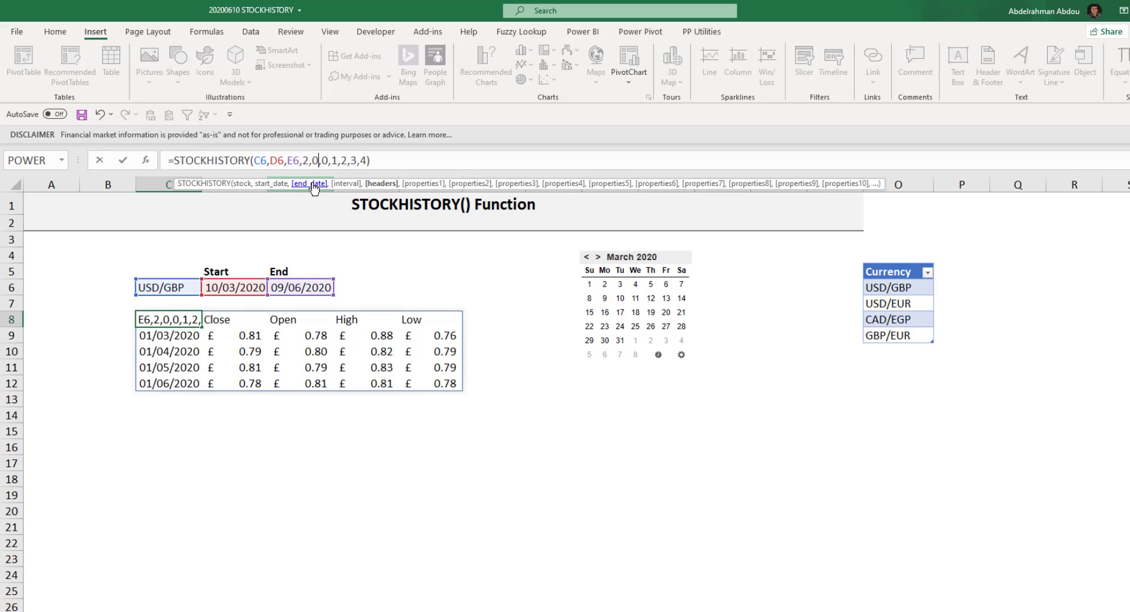
key(Return)
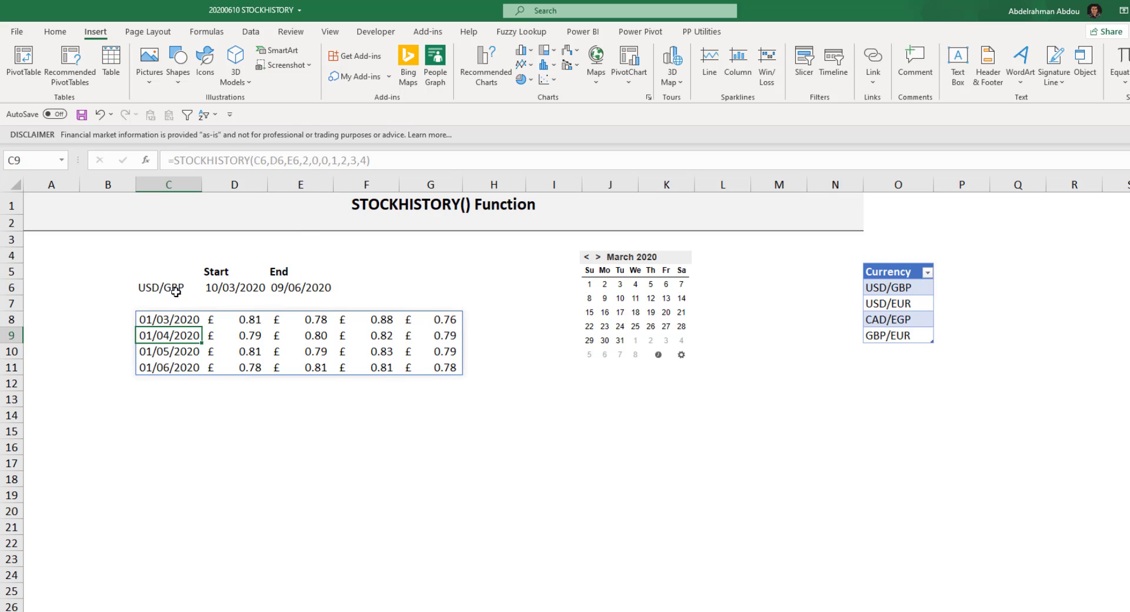
Change the headers argument of the C8 formula to 2 (Show instrument identifier and header)
click(179, 318)
click(310, 160)
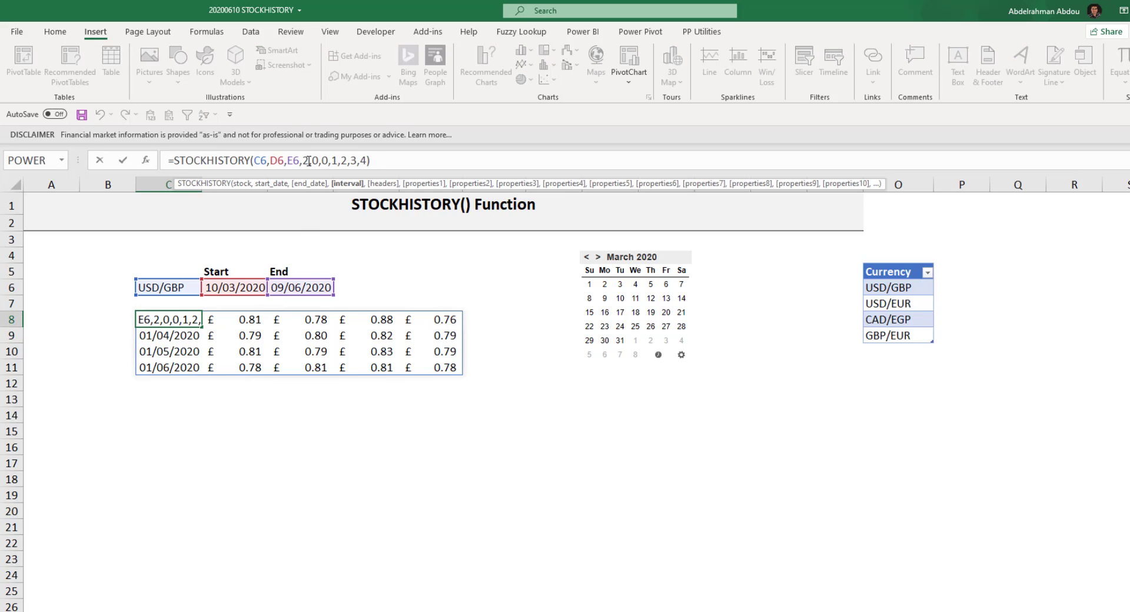
click(321, 161)
key(Left)
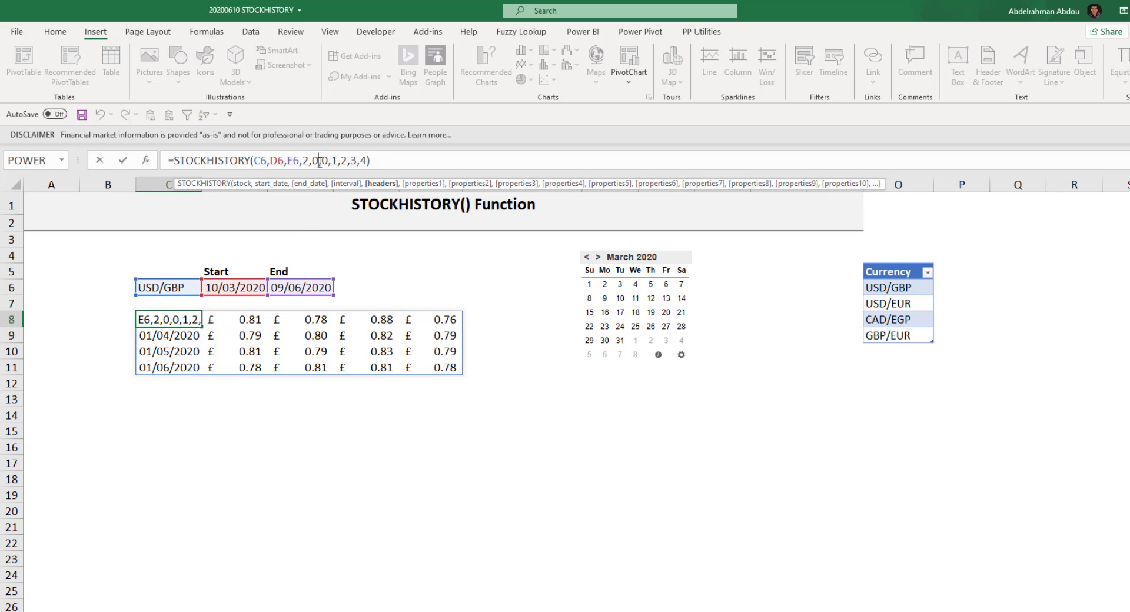
key(BackSpace)
key(Down)
key(Down)
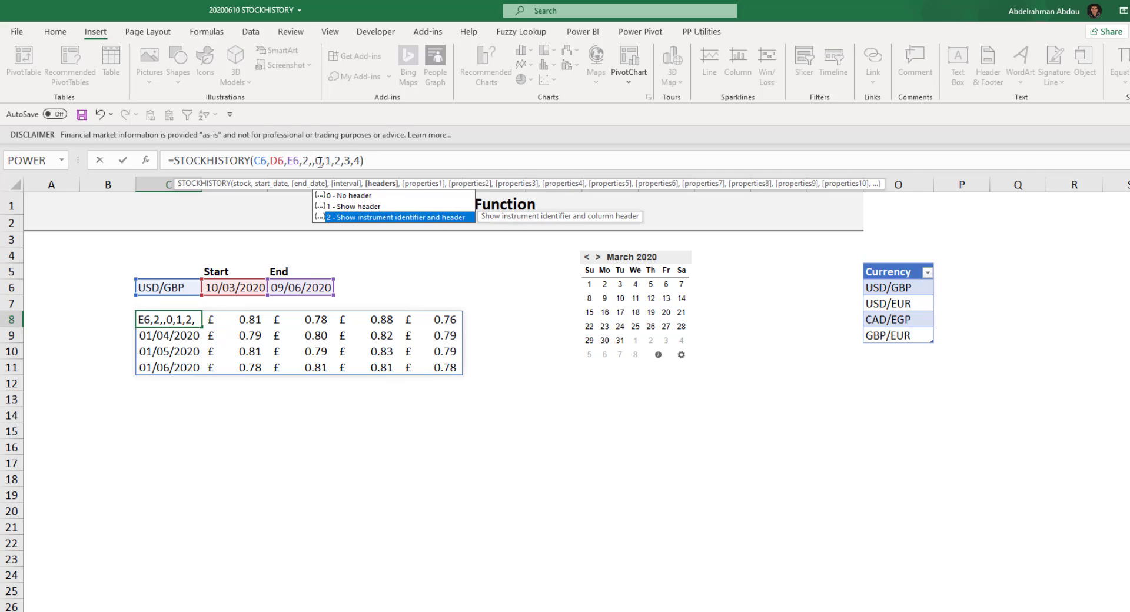
key(Tab)
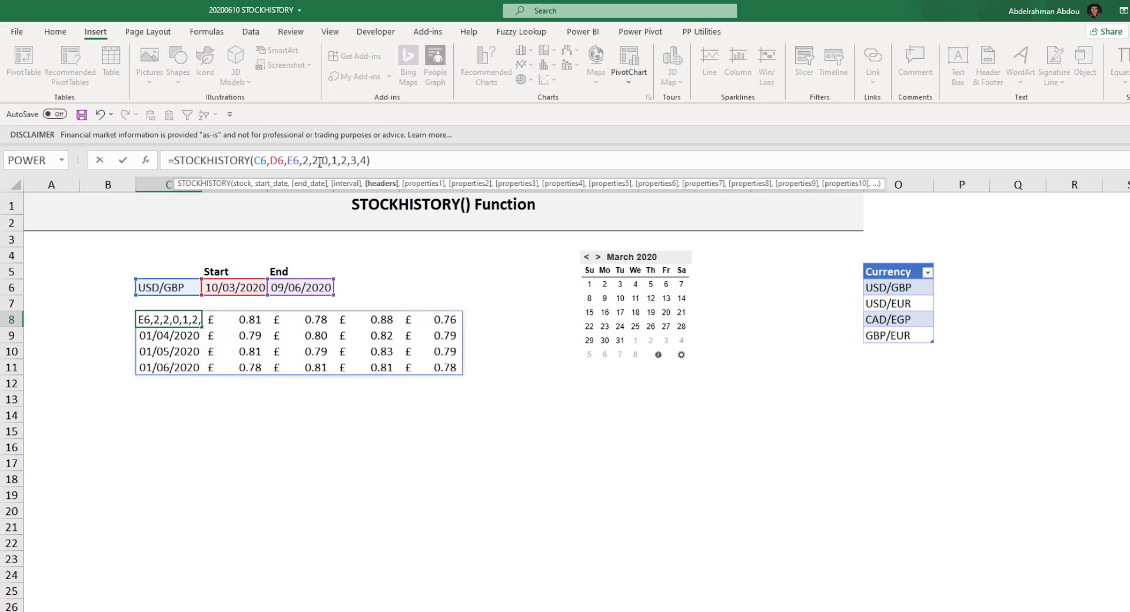
key(Return)
click(175, 314)
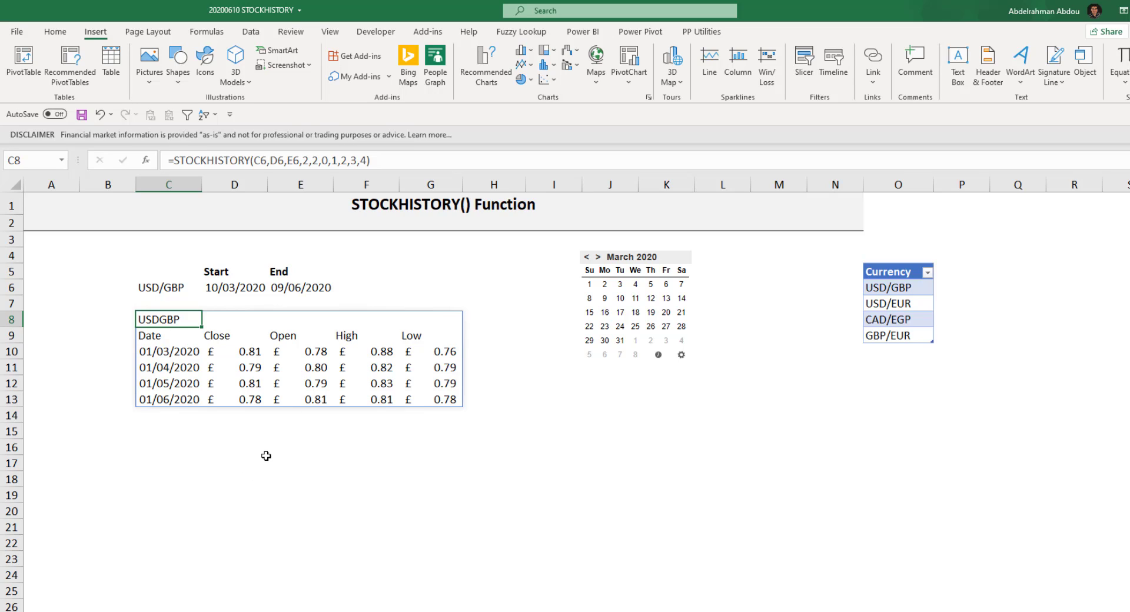
Switch the currency pair in C6 to USD/EUR
click(177, 286)
click(207, 288)
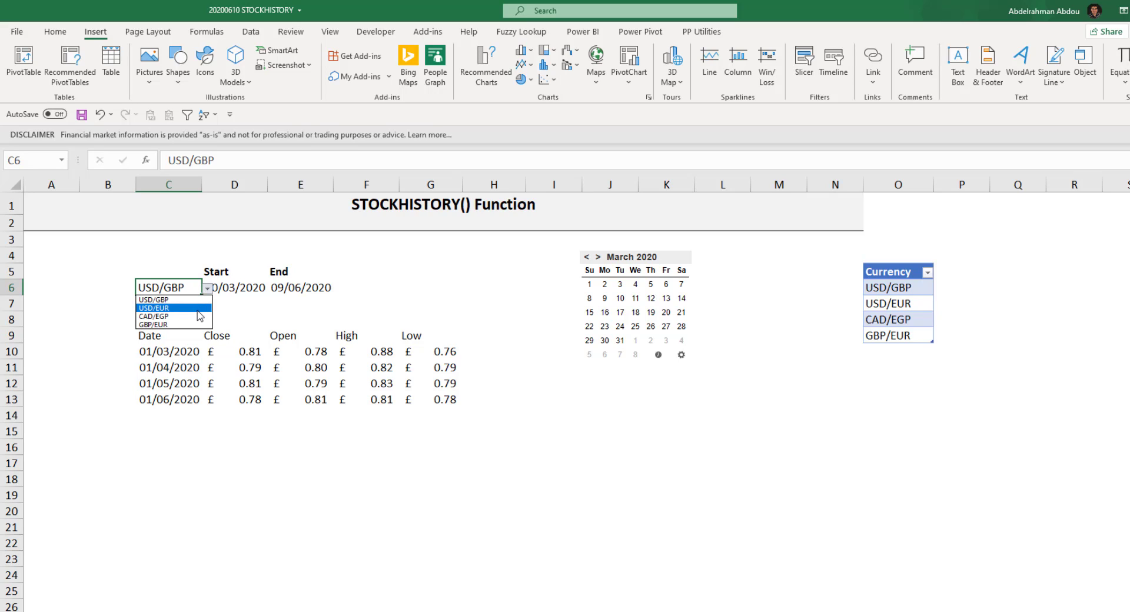
click(200, 316)
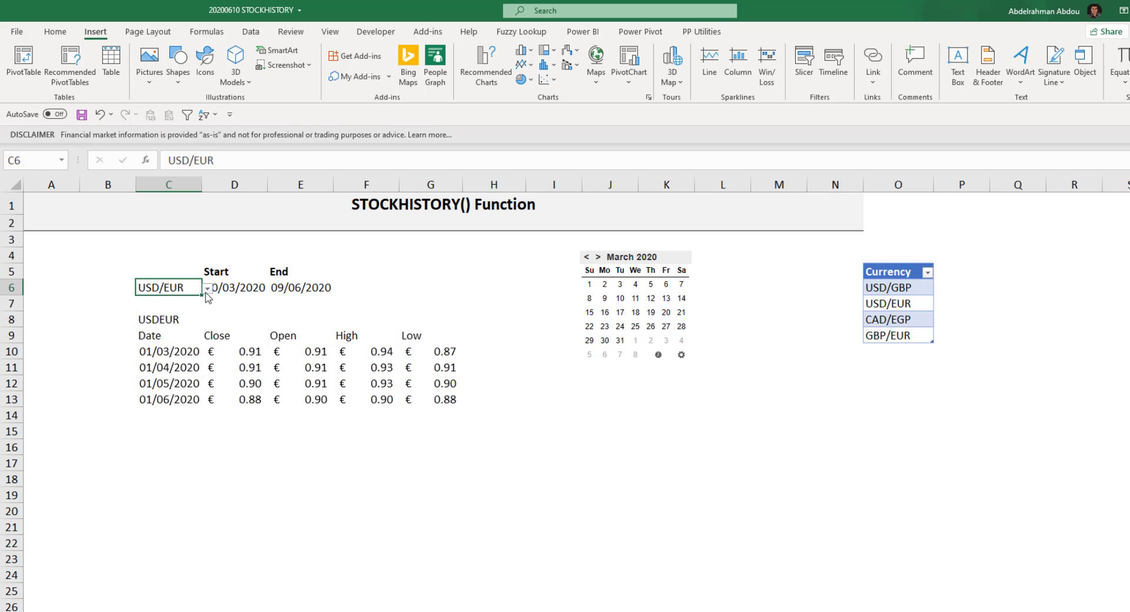
Switch the currency pair in C6 to CAD/EGP and check the Close and Low rates returned
click(207, 288)
click(176, 326)
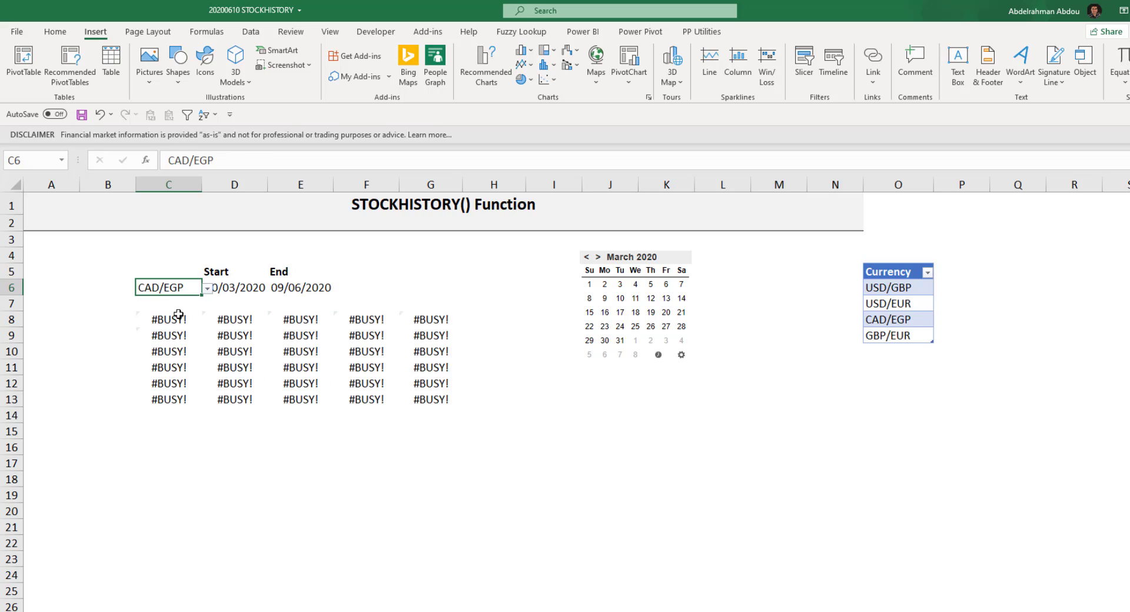
click(213, 371)
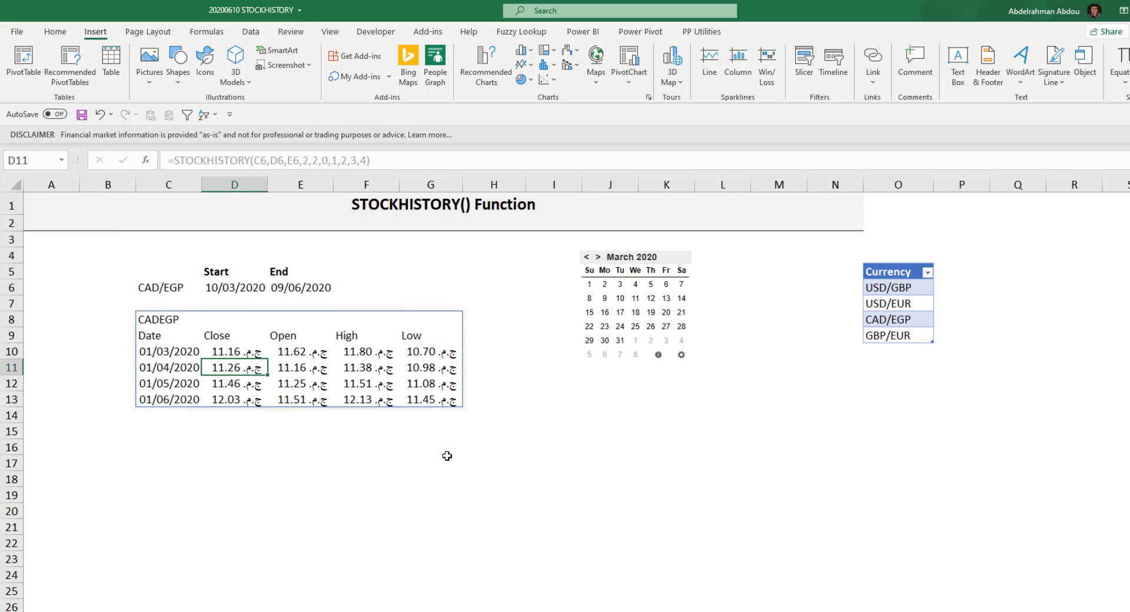
click(234, 353)
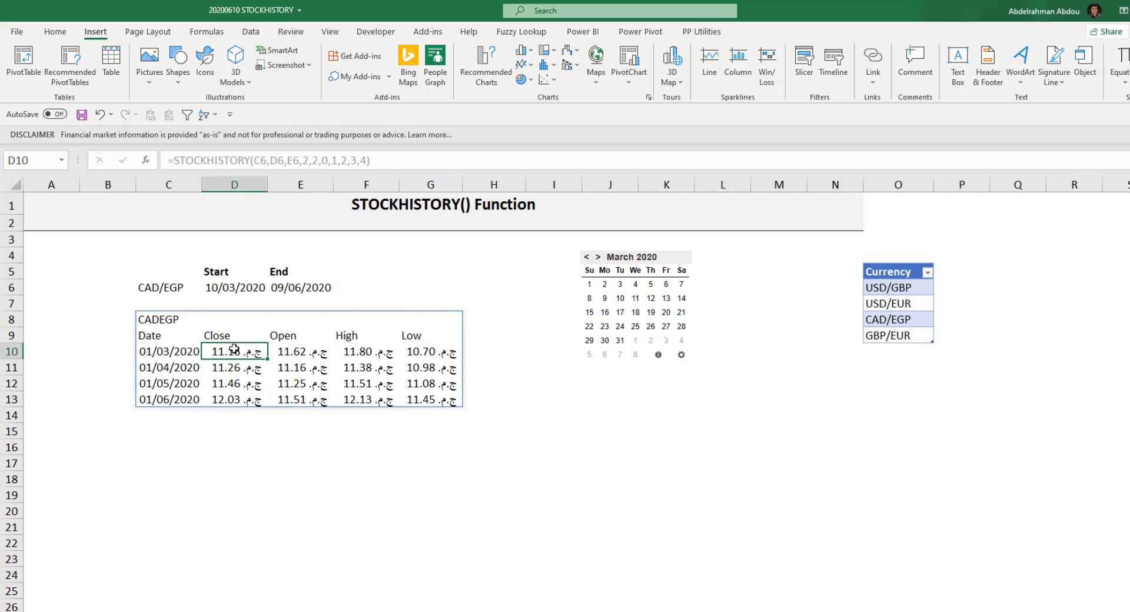
click(441, 352)
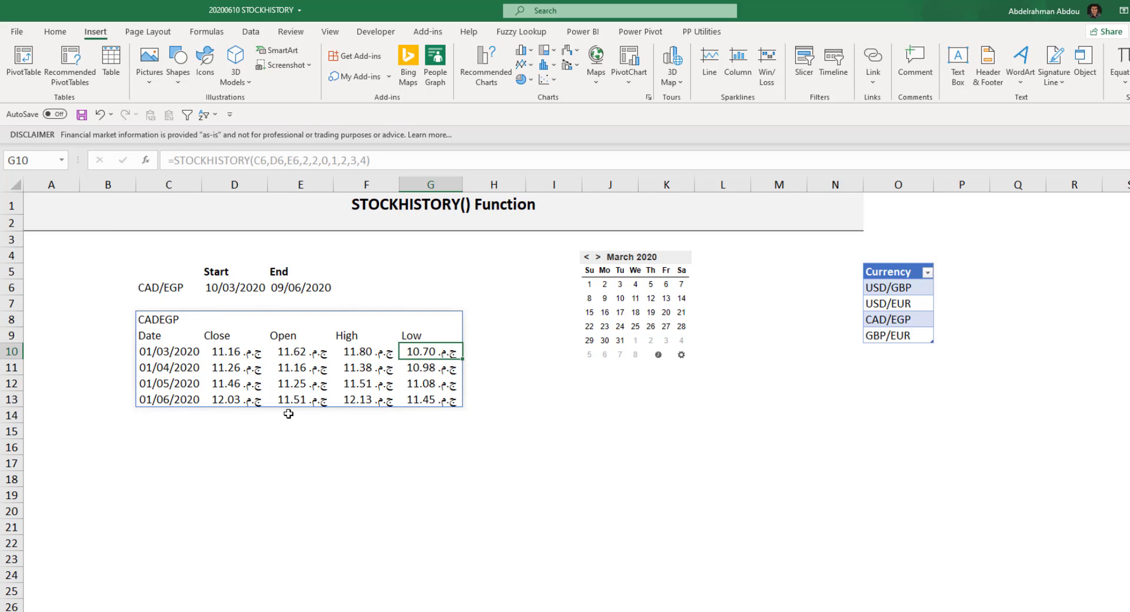
click(170, 290)
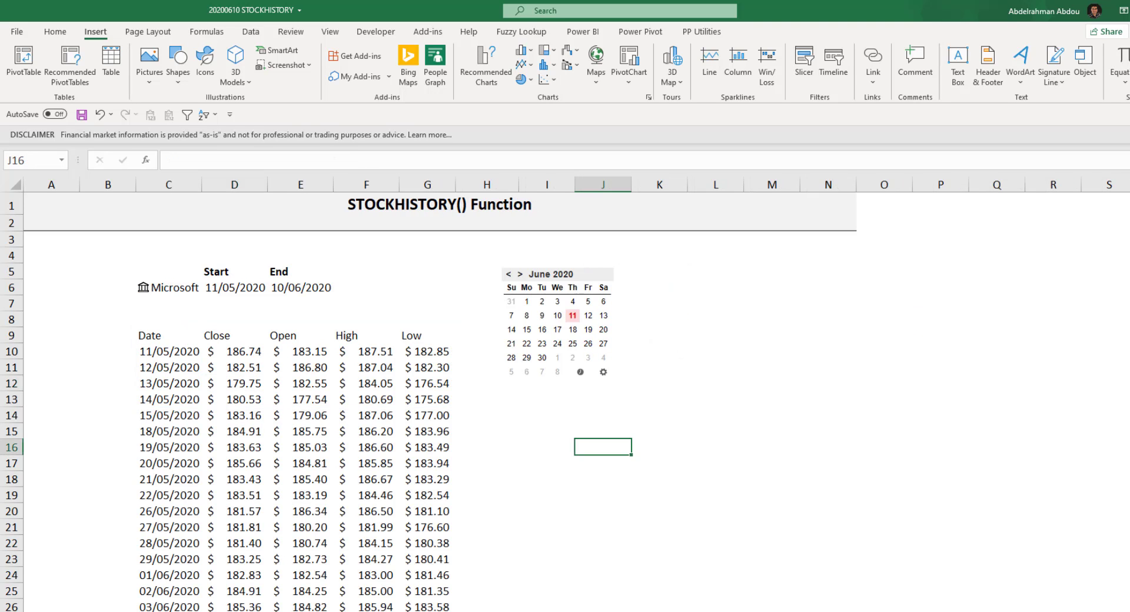
Examine the Microsoft ticker in C6 and the STOCKHISTORY formula in C9 on the Stocks sheet
click(195, 354)
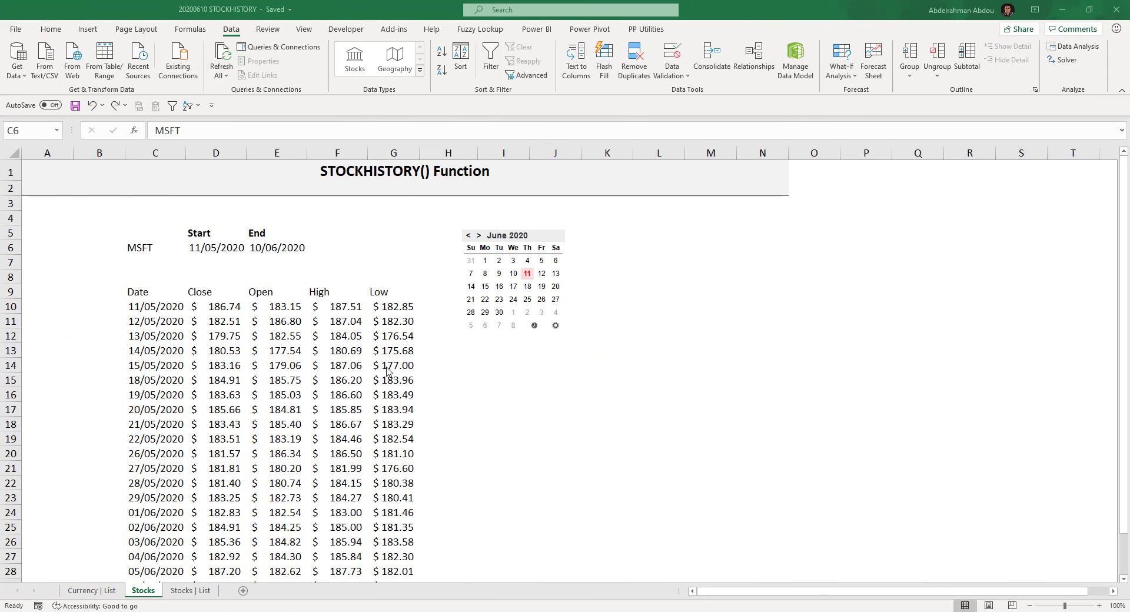
click(160, 249)
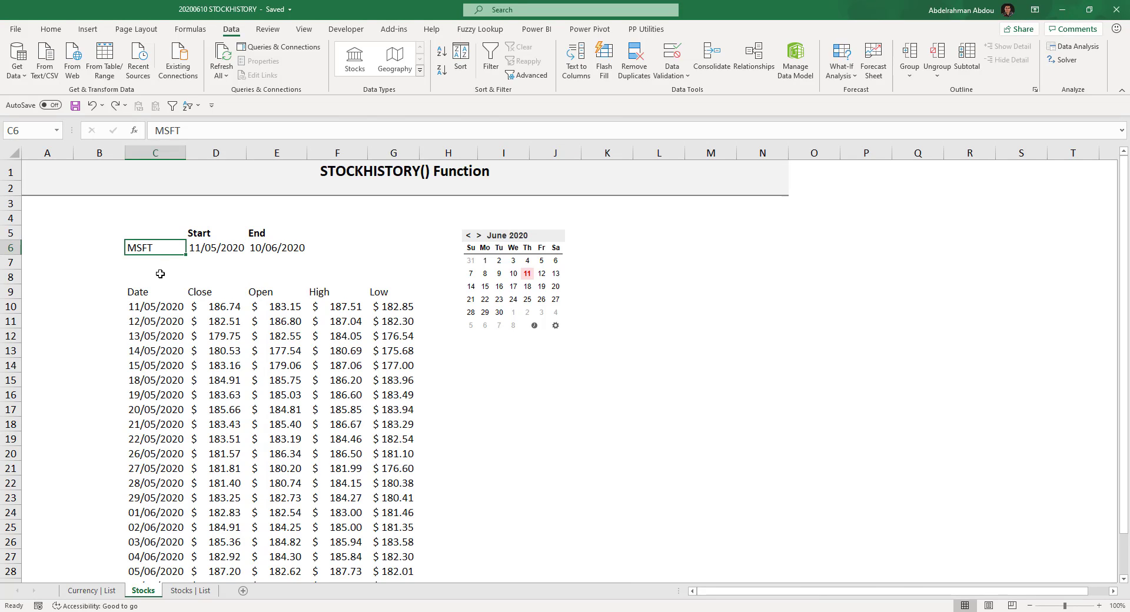
click(155, 299)
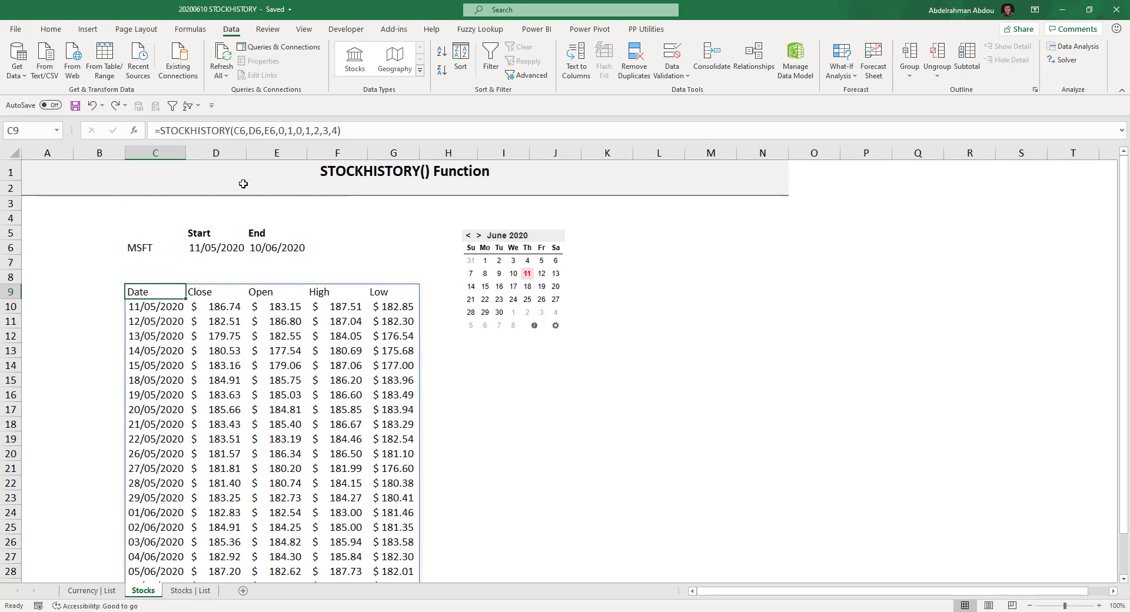
Prefix the Microsoft ticker in C6 with its exchange code so it reads XNAS:MSFT
click(145, 247)
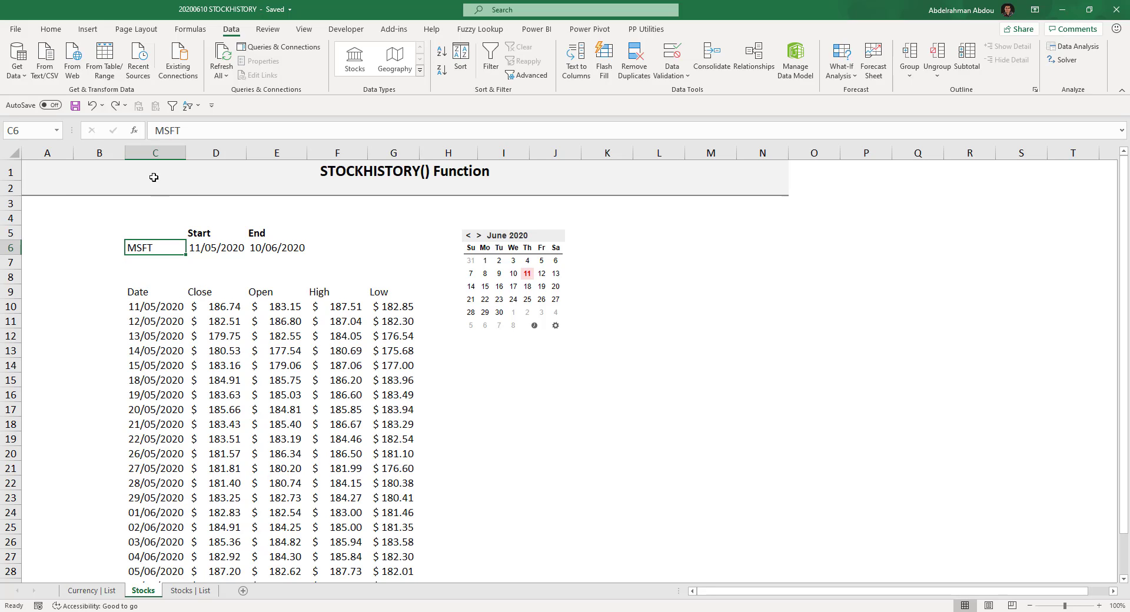
click(156, 131)
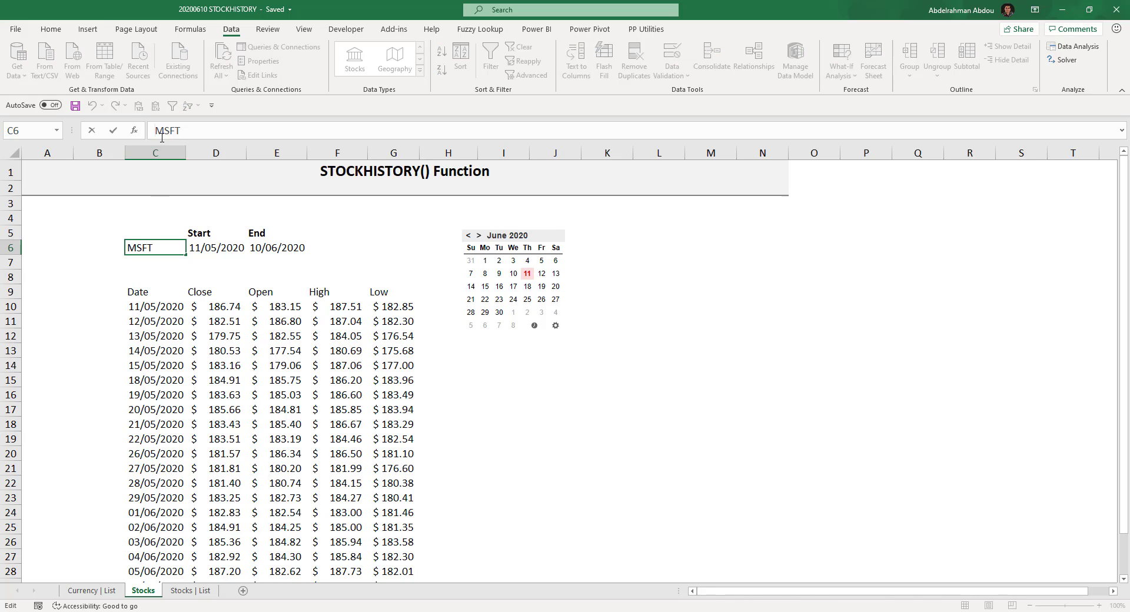
text(XNAS:)
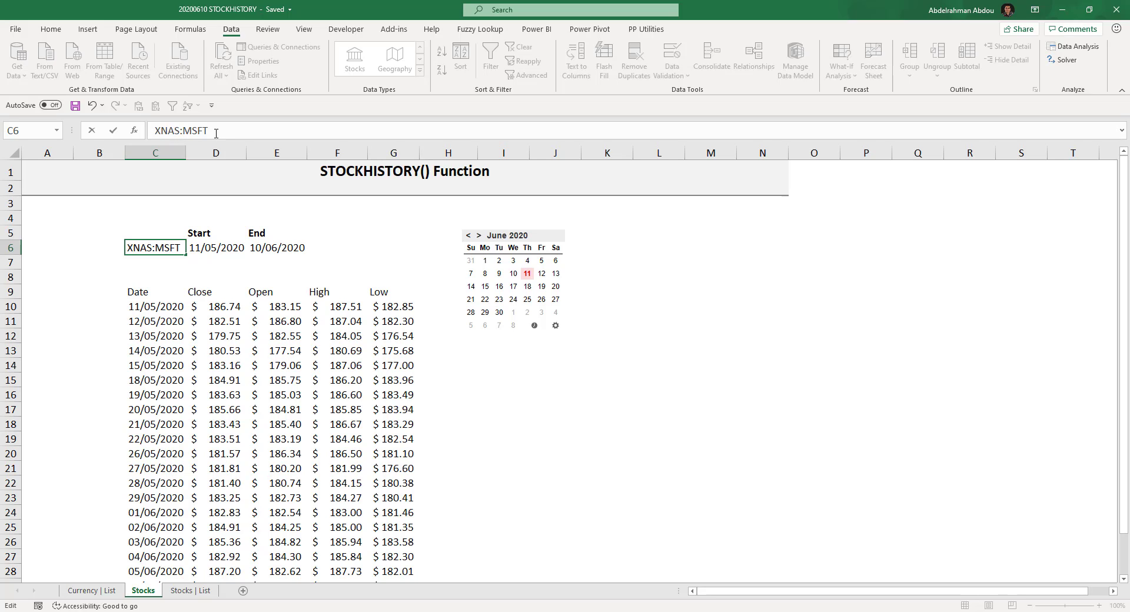
drag(209, 131, 186, 135)
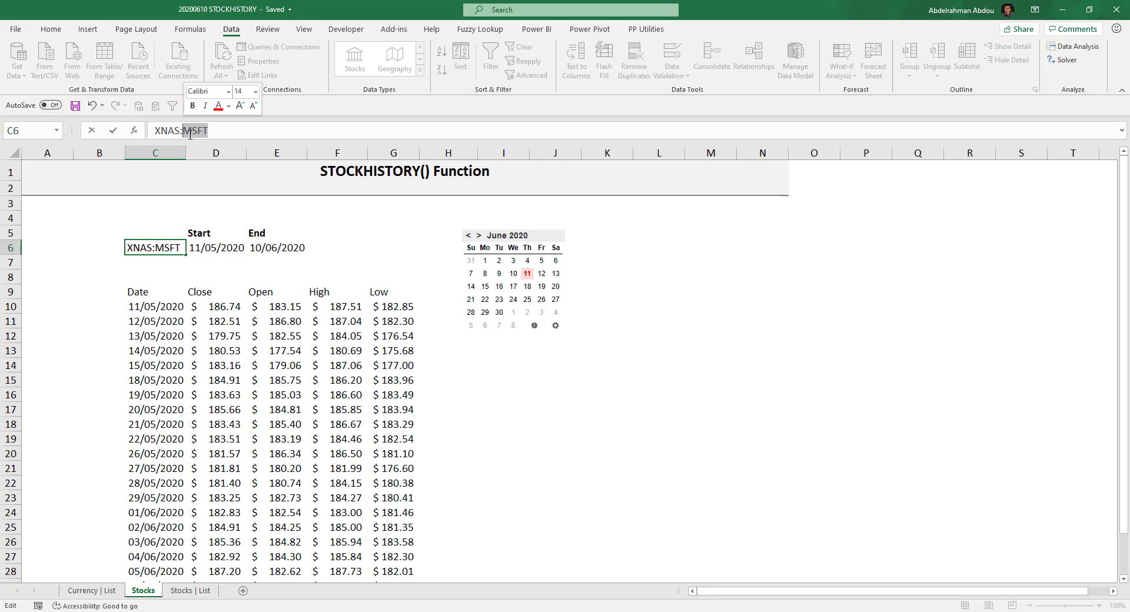
click(234, 136)
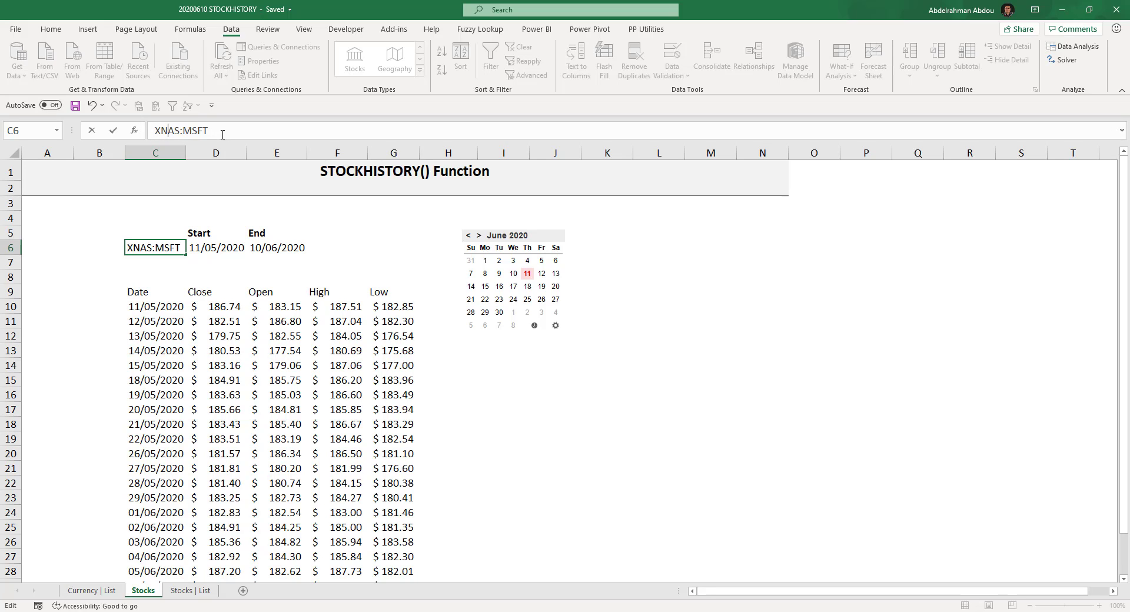
key(Return)
click(164, 307)
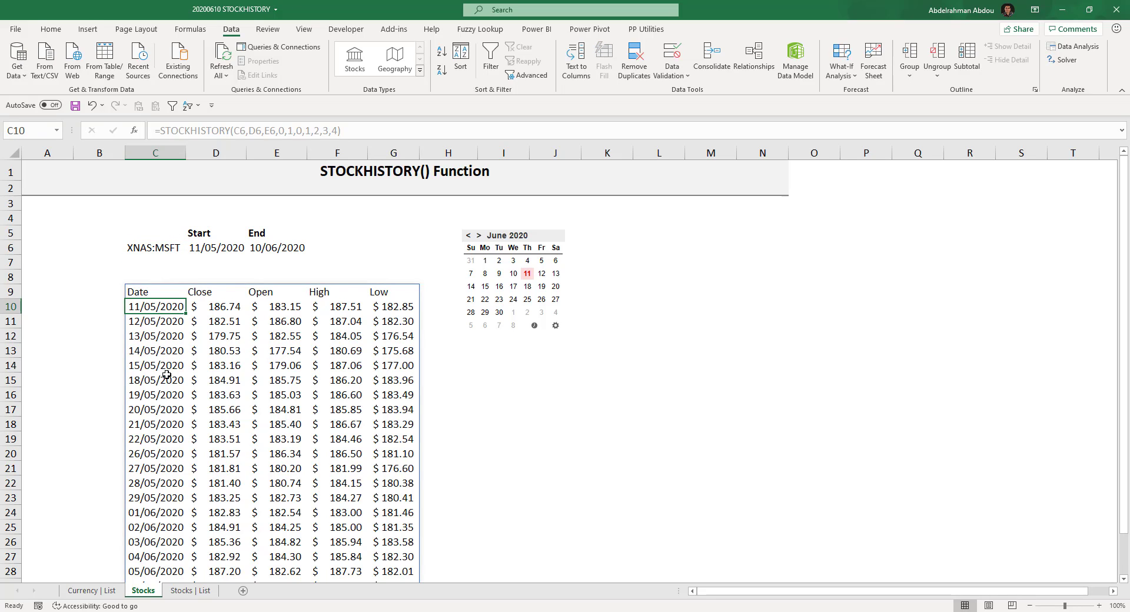
Change the exchange code of the ticker in C6 to XMIL and check the Close prices returned
click(159, 250)
drag(155, 130, 199, 126)
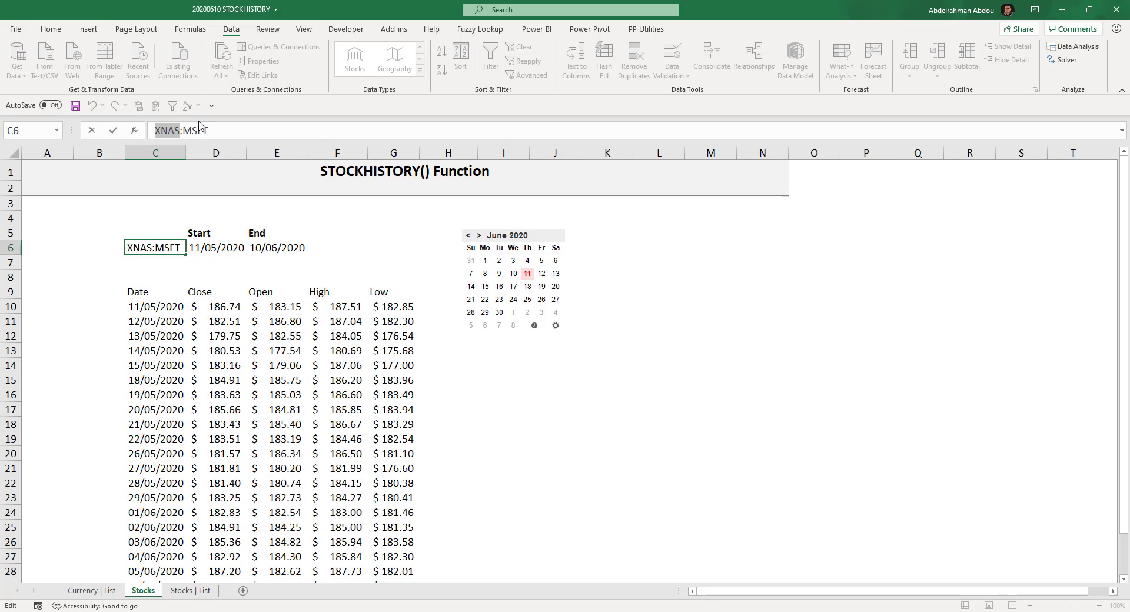
text(XMIL)
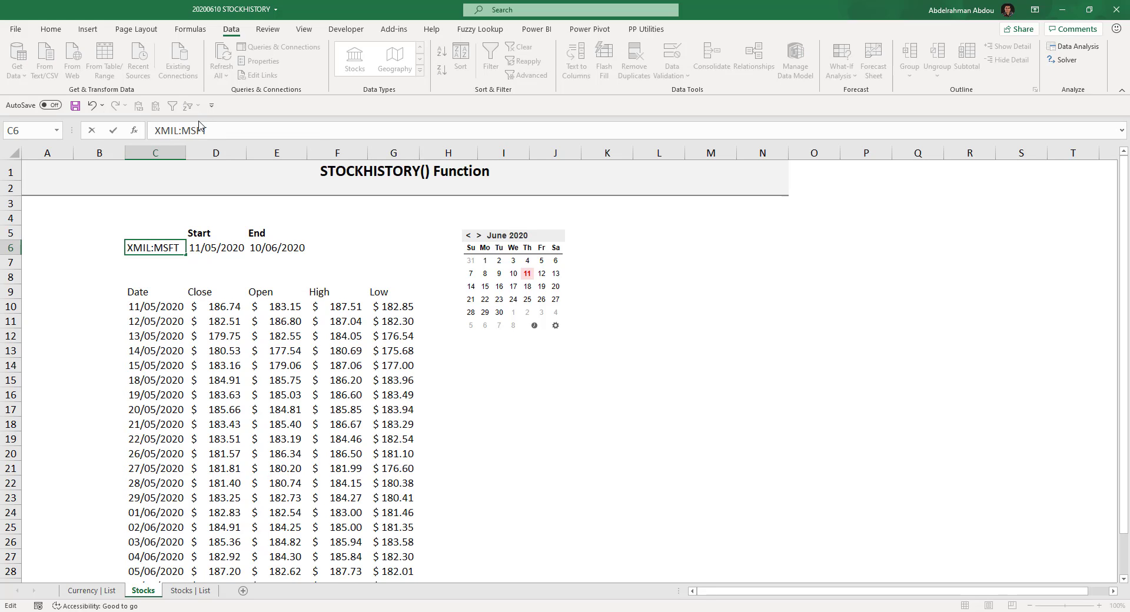
key(Return)
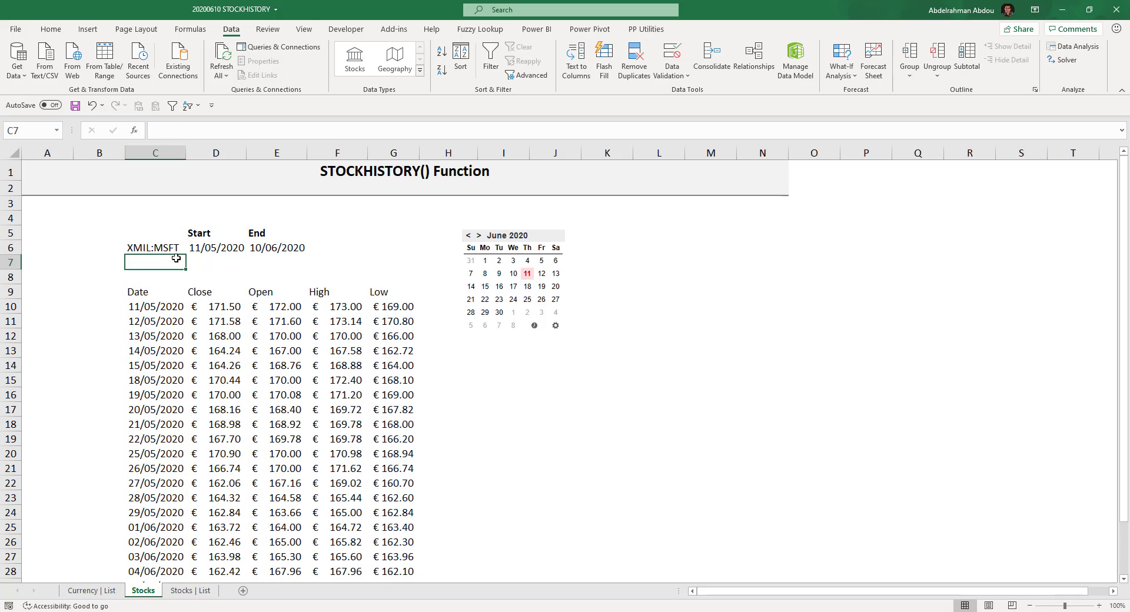
click(169, 307)
click(223, 312)
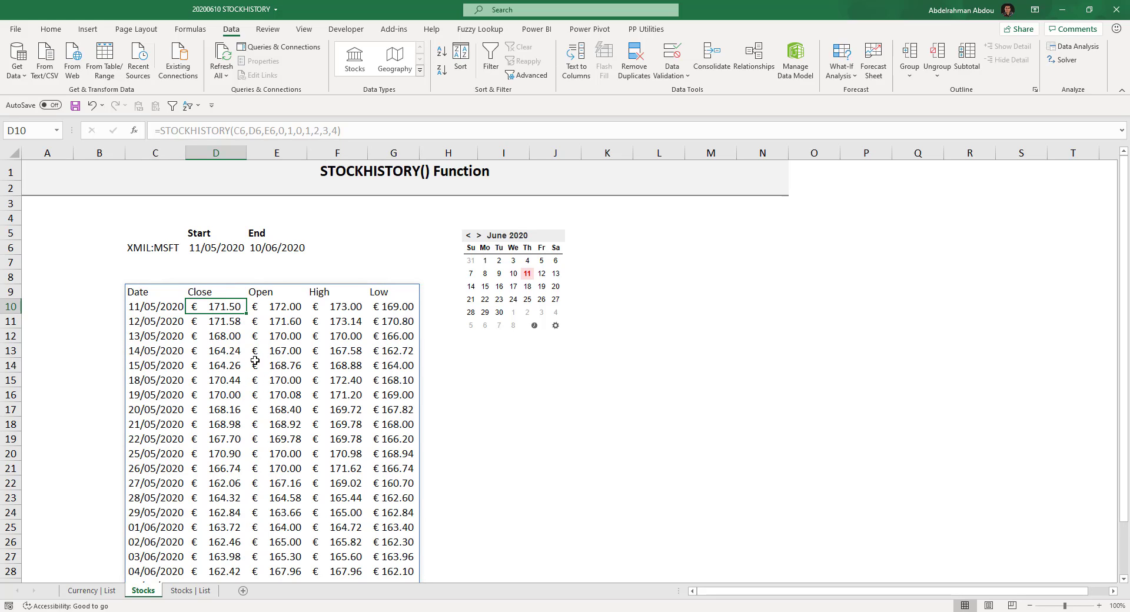
Convert the XMIL:MSFT ticker in C6 to the Stocks data type
click(165, 252)
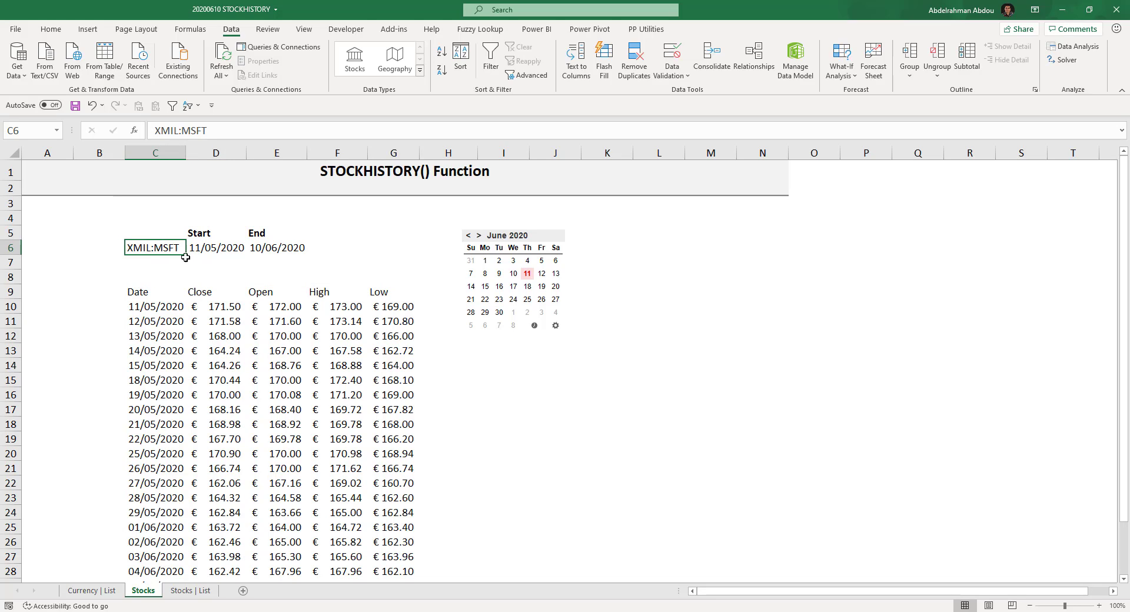
click(168, 130)
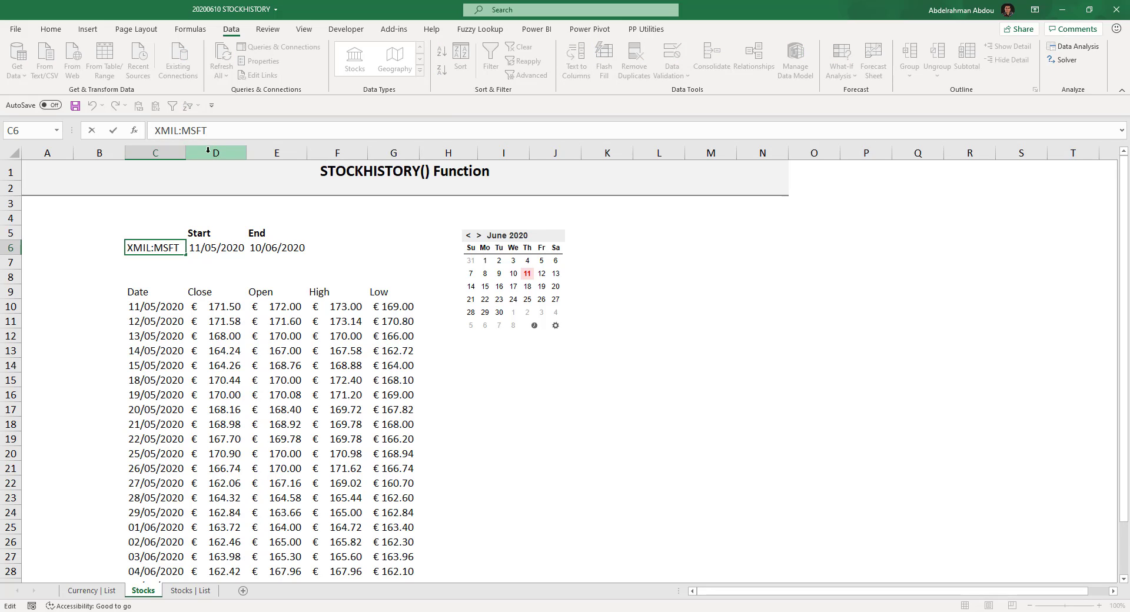
key(Escape)
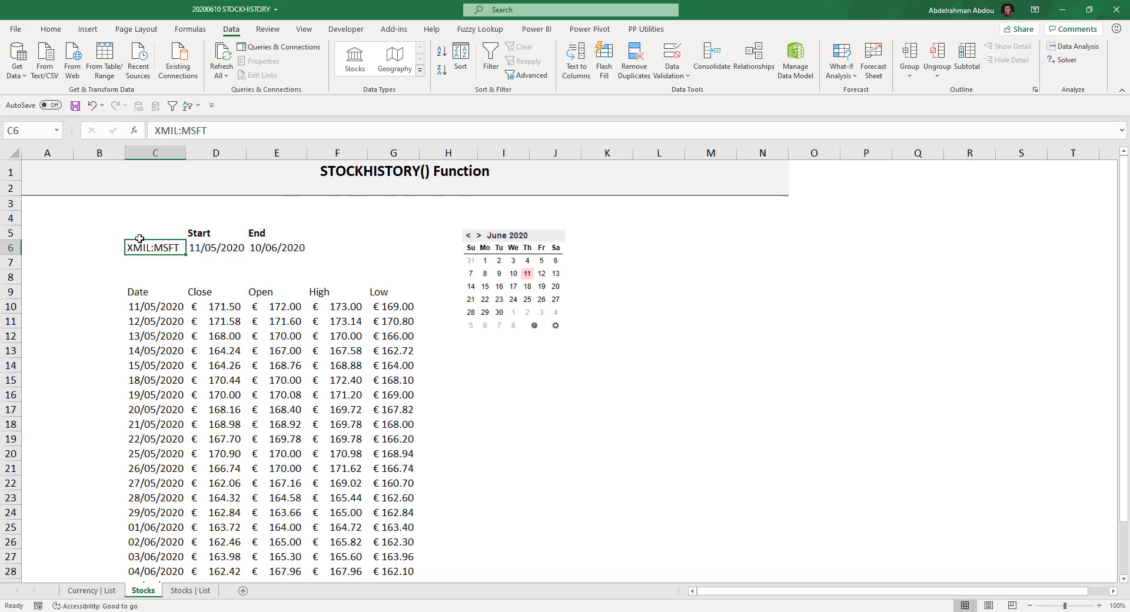
click(354, 59)
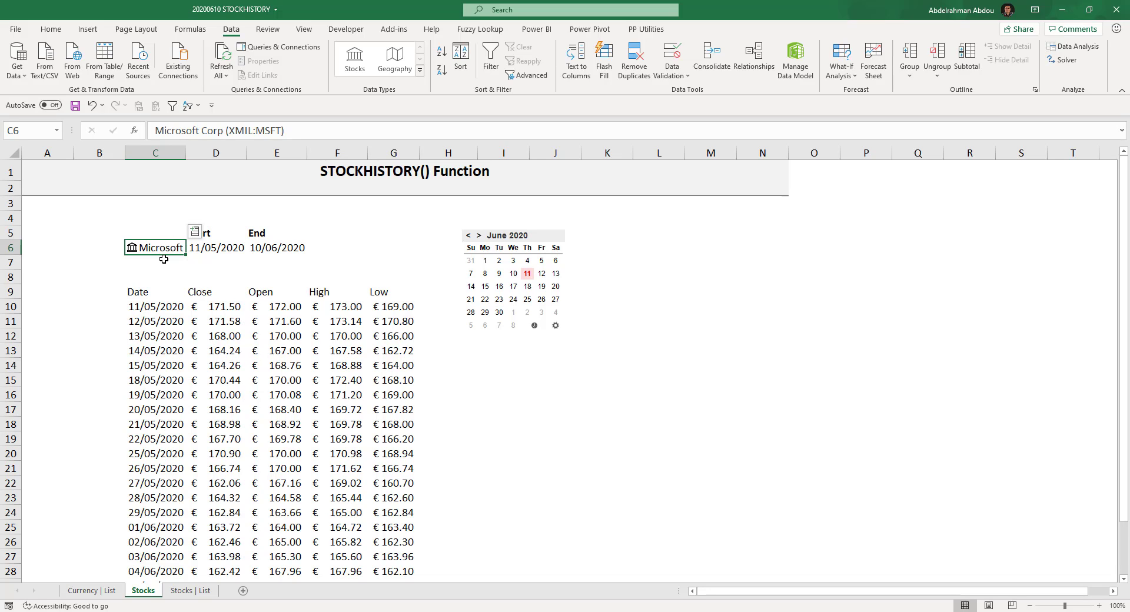
Replace the stock in C6 with Sony, choosing Sony Corp on the New York Stock Exchange (SNE), and check the price history
text(Son)
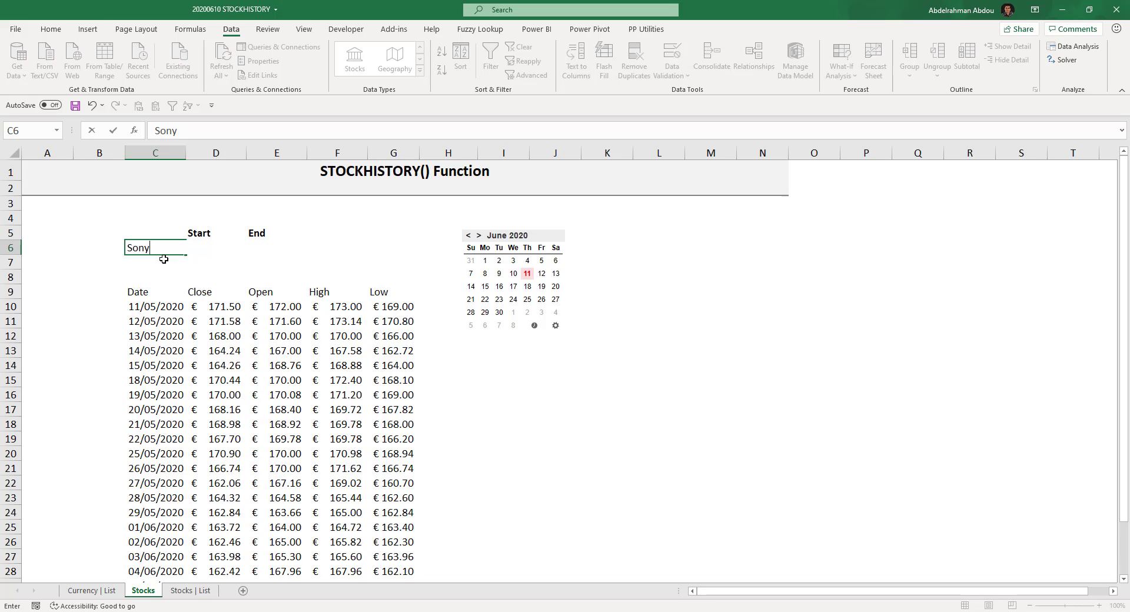
text(y)
key(Return)
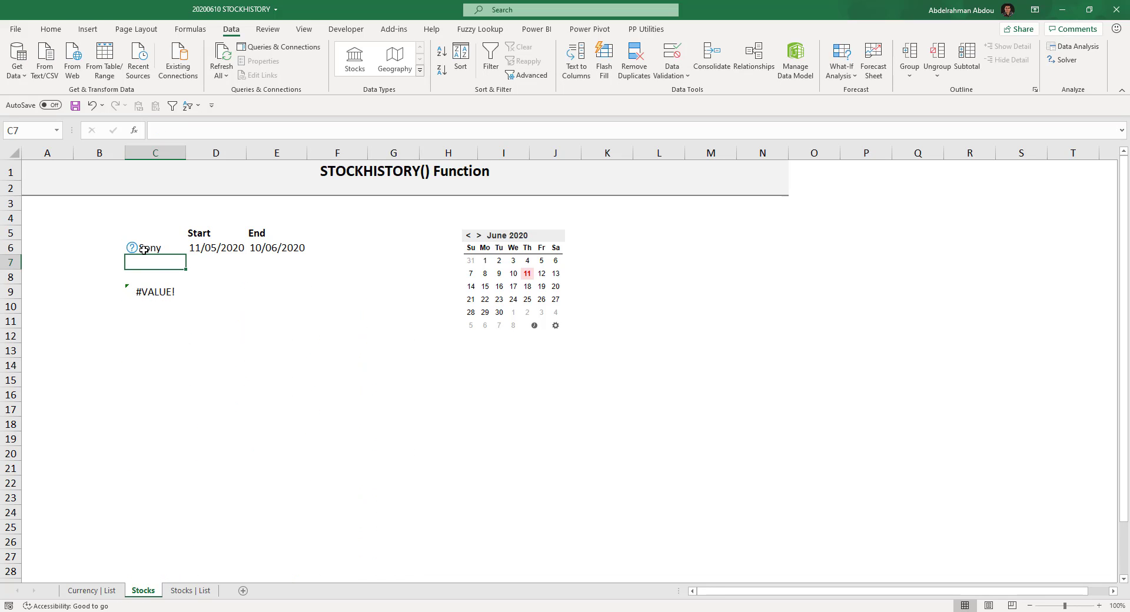
click(134, 249)
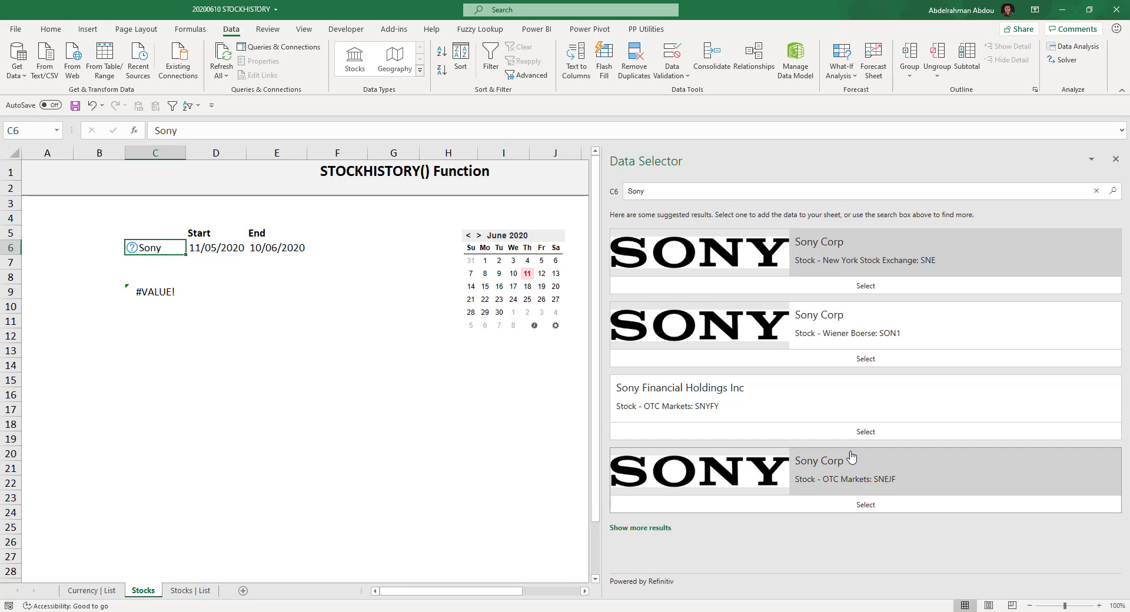
click(850, 289)
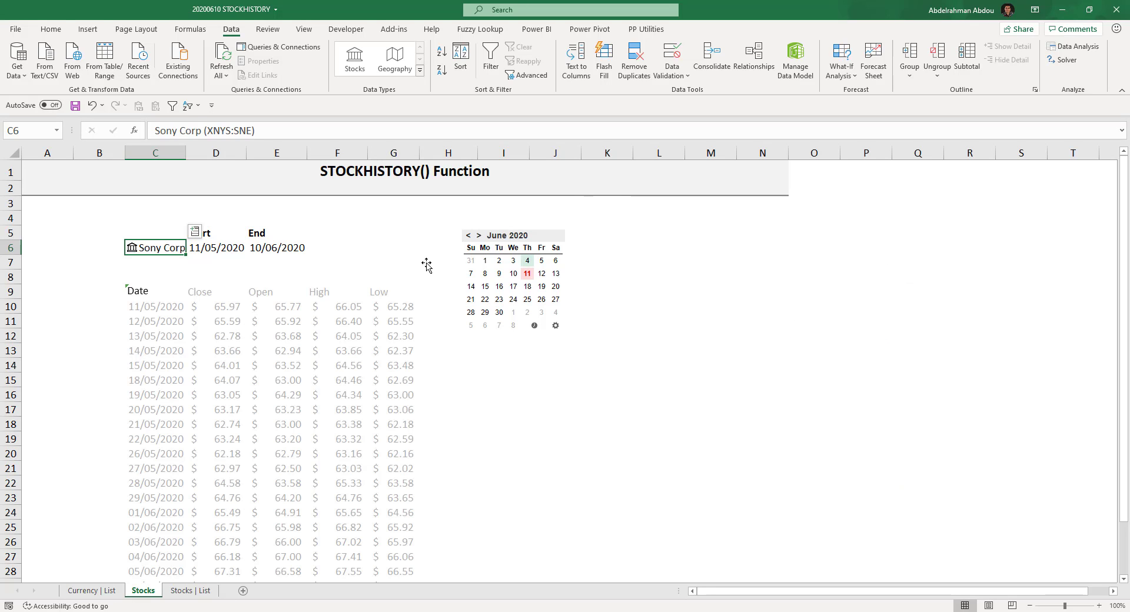
click(167, 322)
click(164, 261)
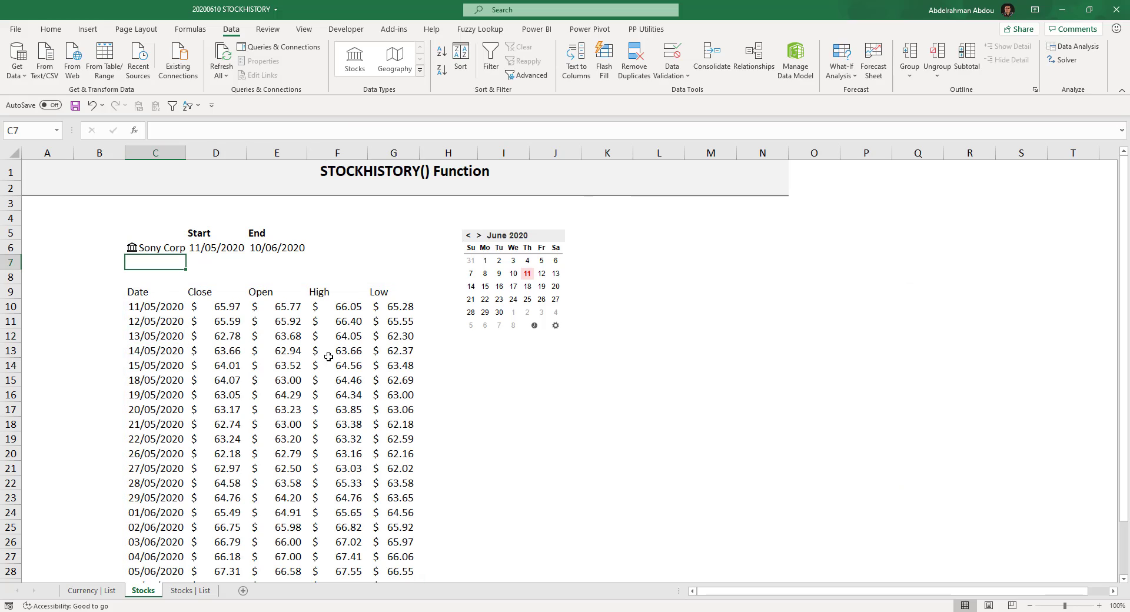
click(289, 322)
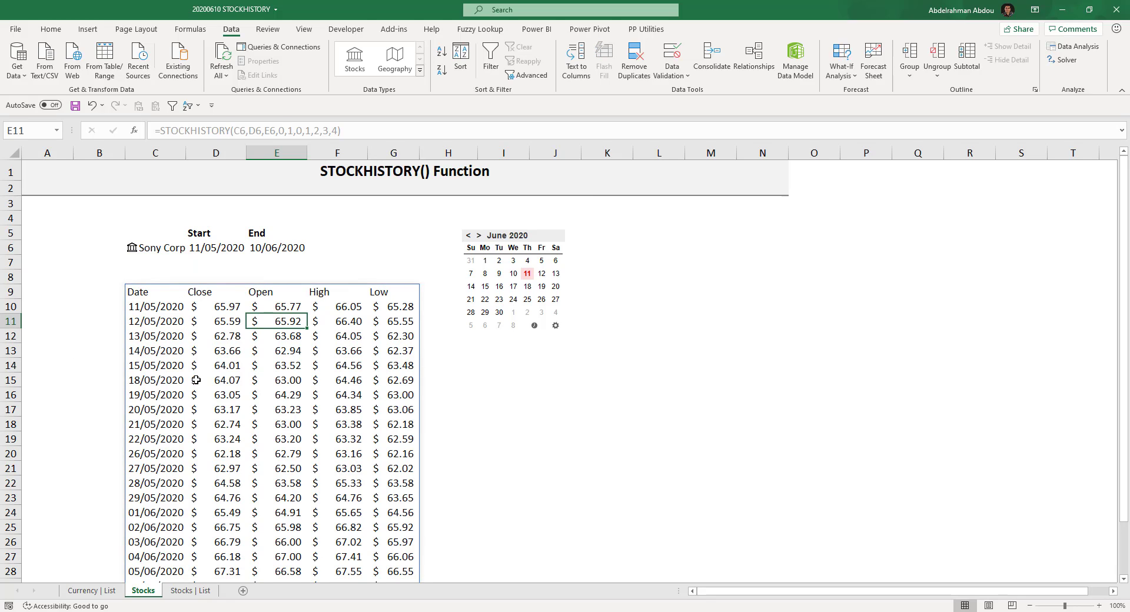
click(136, 243)
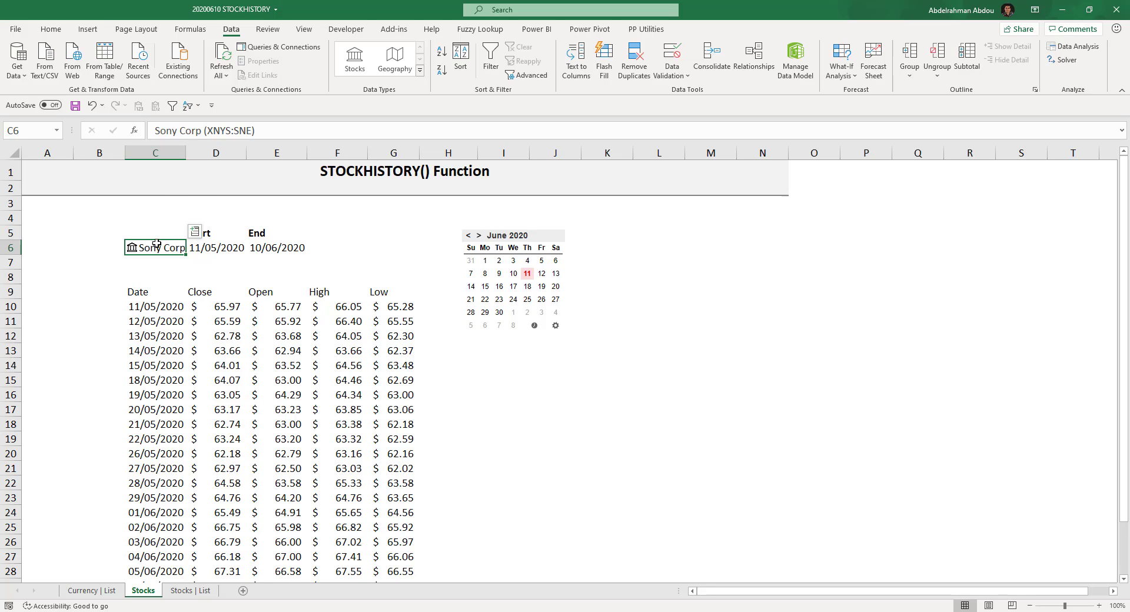
Go to the Stocks | List sheet and choose XNYS:SNE as the ticker in C6
click(92, 591)
click(144, 591)
click(184, 591)
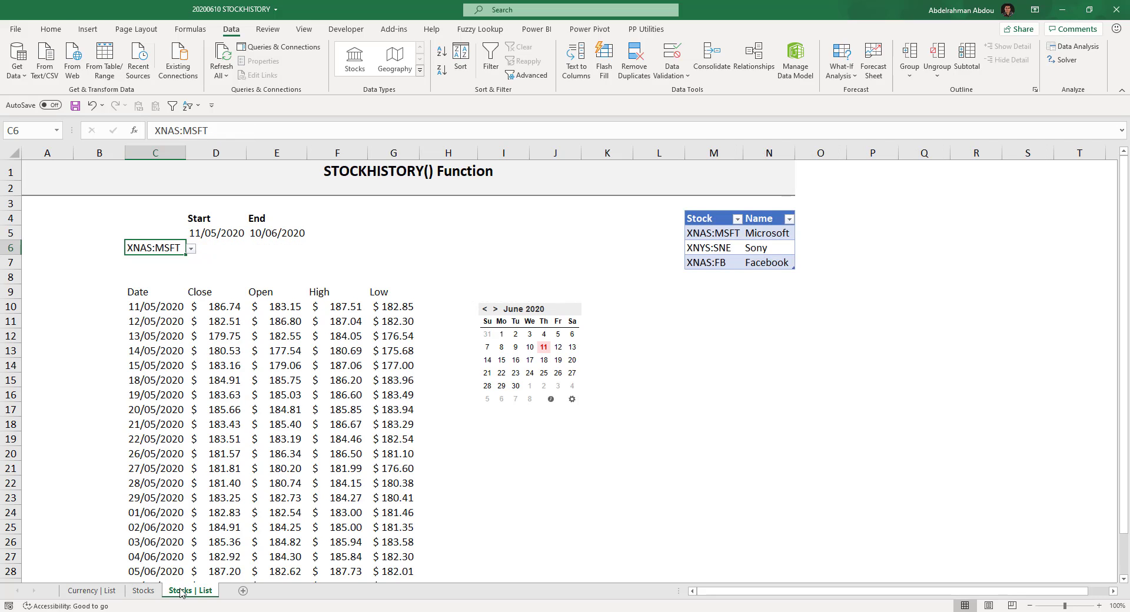
click(192, 249)
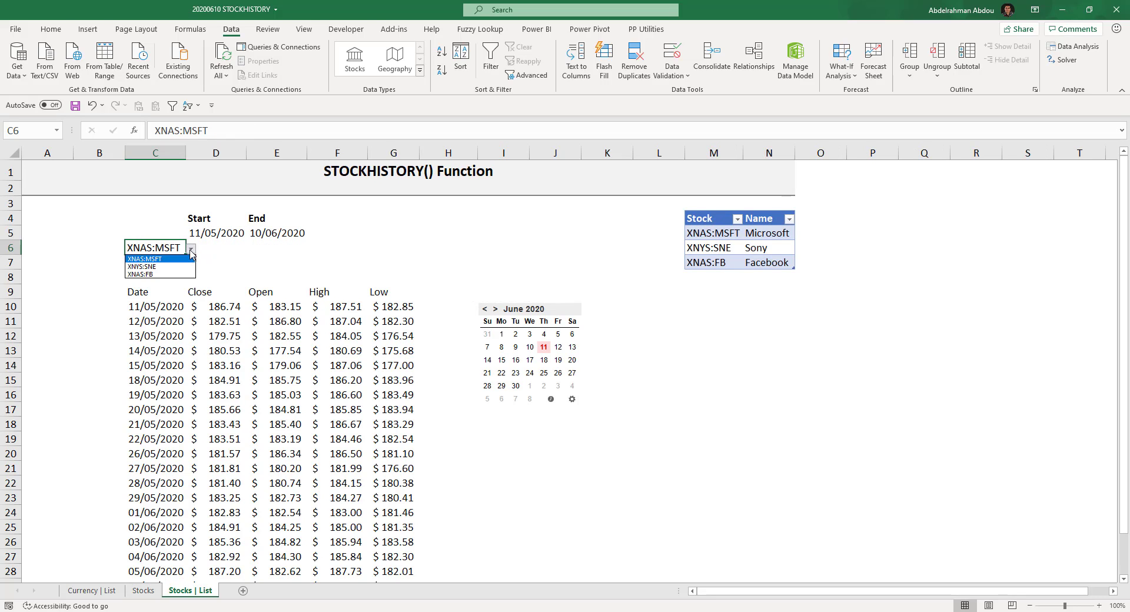
click(163, 268)
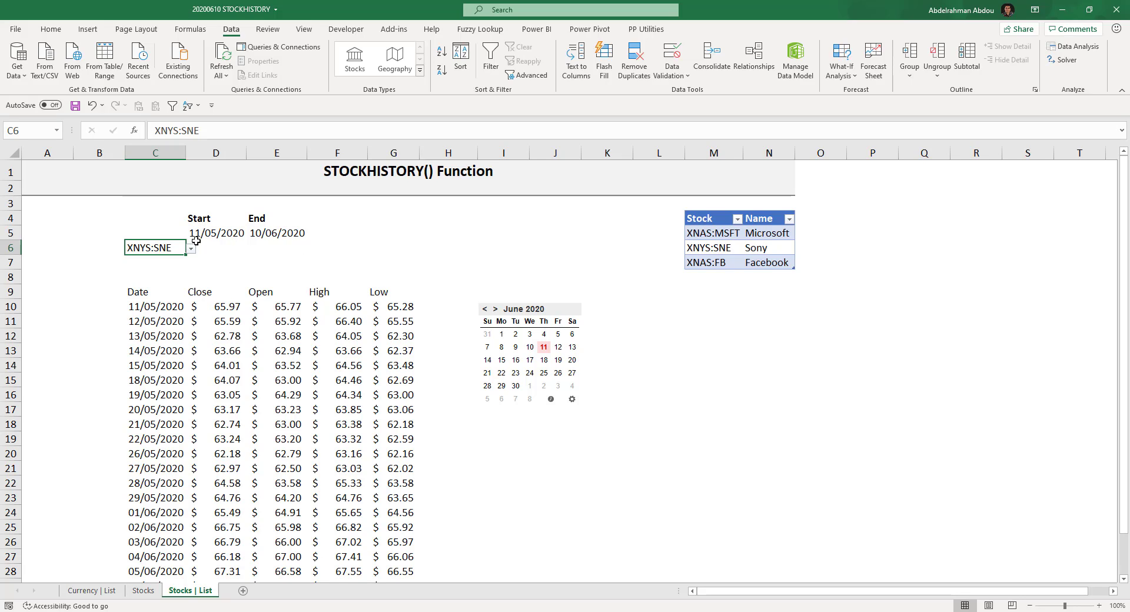
Switch the ticker in C6 to XNAS:FB and finally to XNAS:MSFT
click(220, 249)
click(183, 247)
click(201, 250)
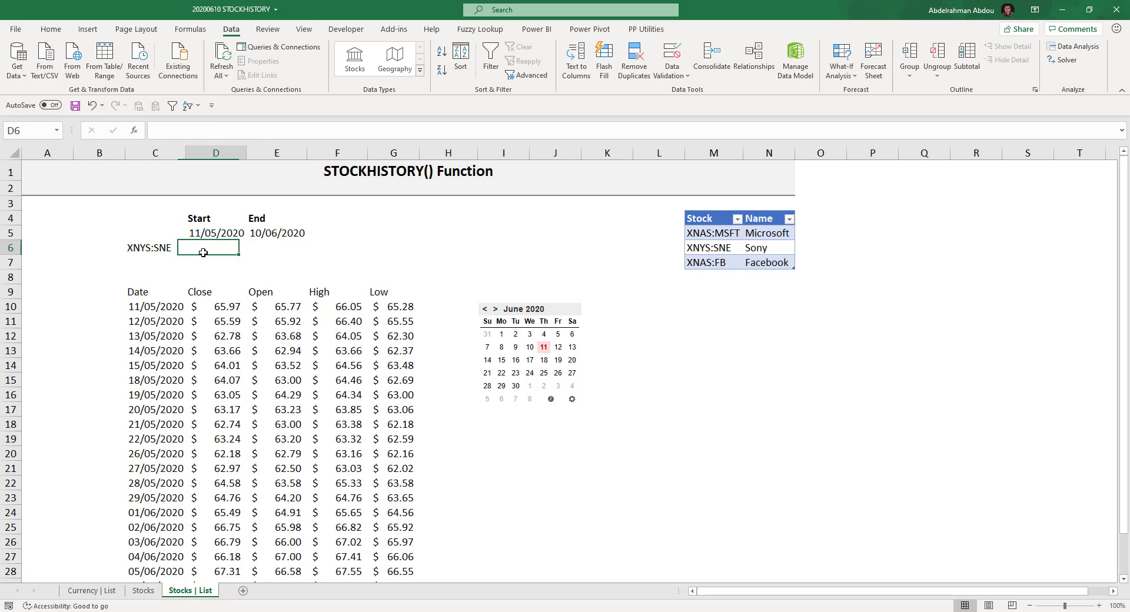
click(167, 248)
click(191, 249)
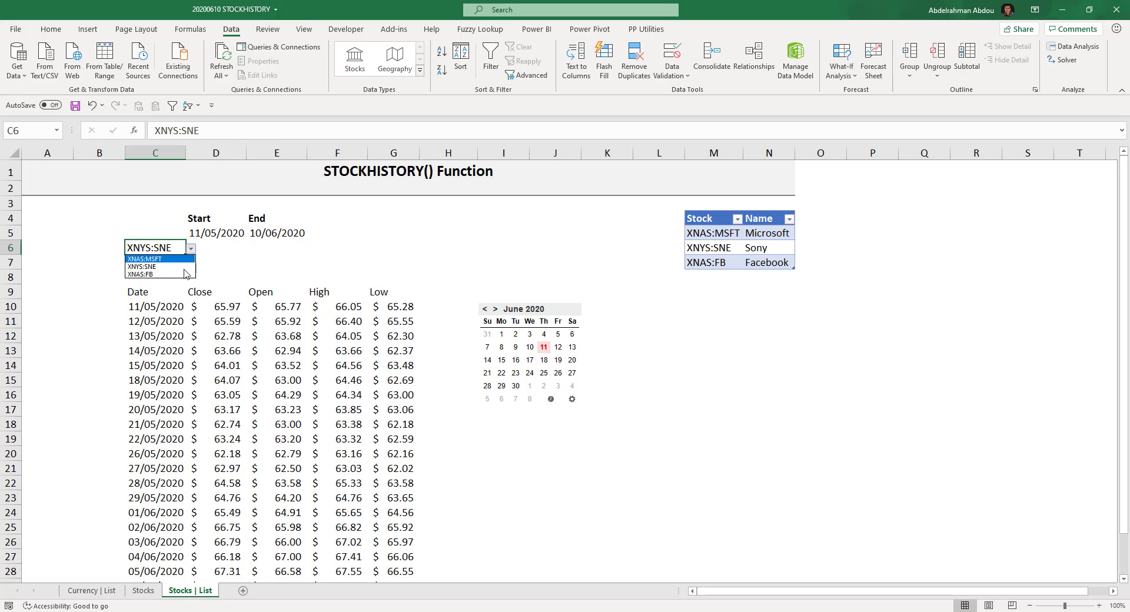
click(179, 274)
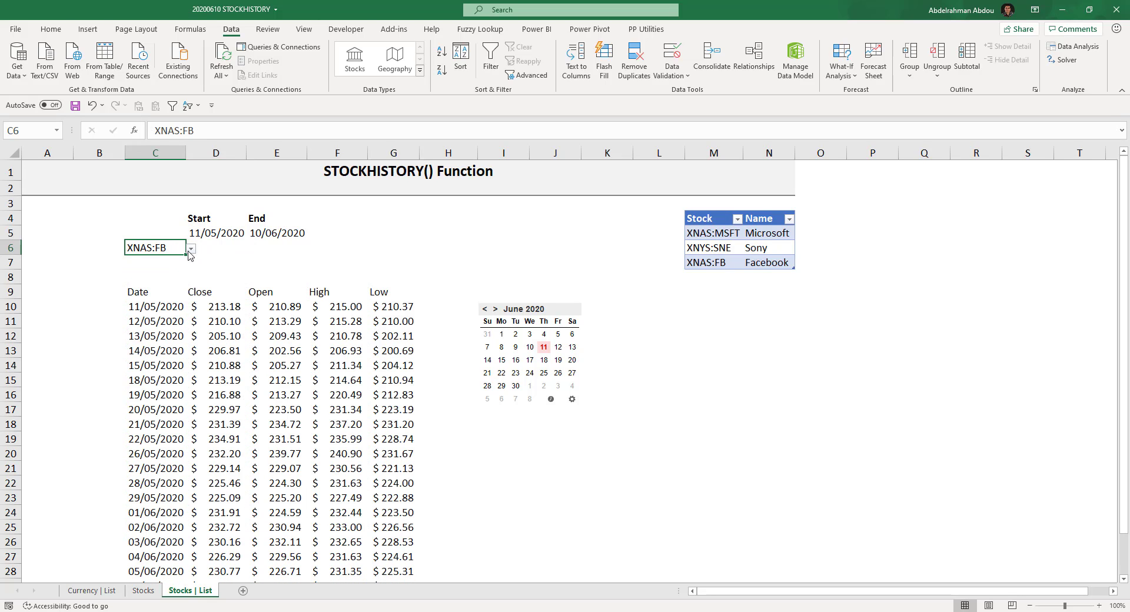
click(191, 249)
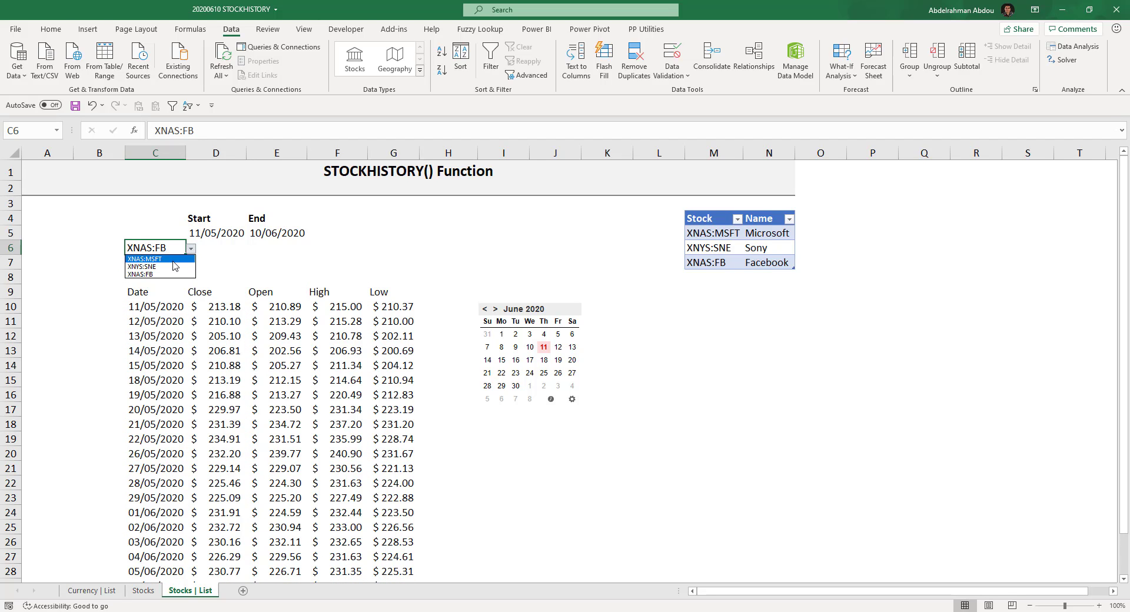
click(172, 260)
Enter =XLOOKUP(C6,Table5[Stock],Table5[Name]) in D6 to return the name of the stock chosen in C6
click(207, 247)
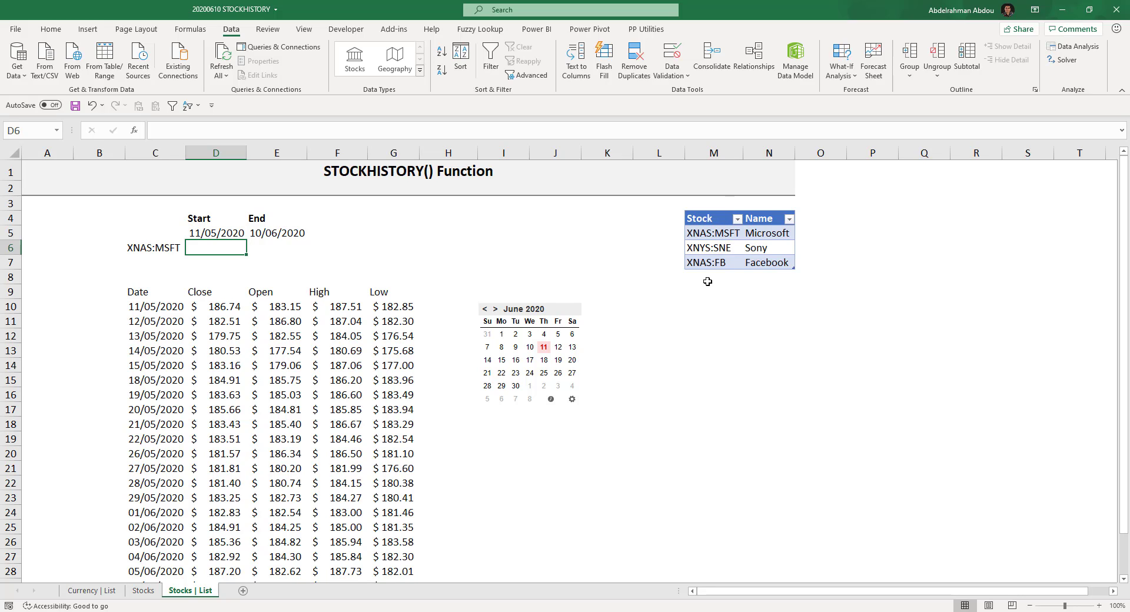
text(=xl)
key(Tab)
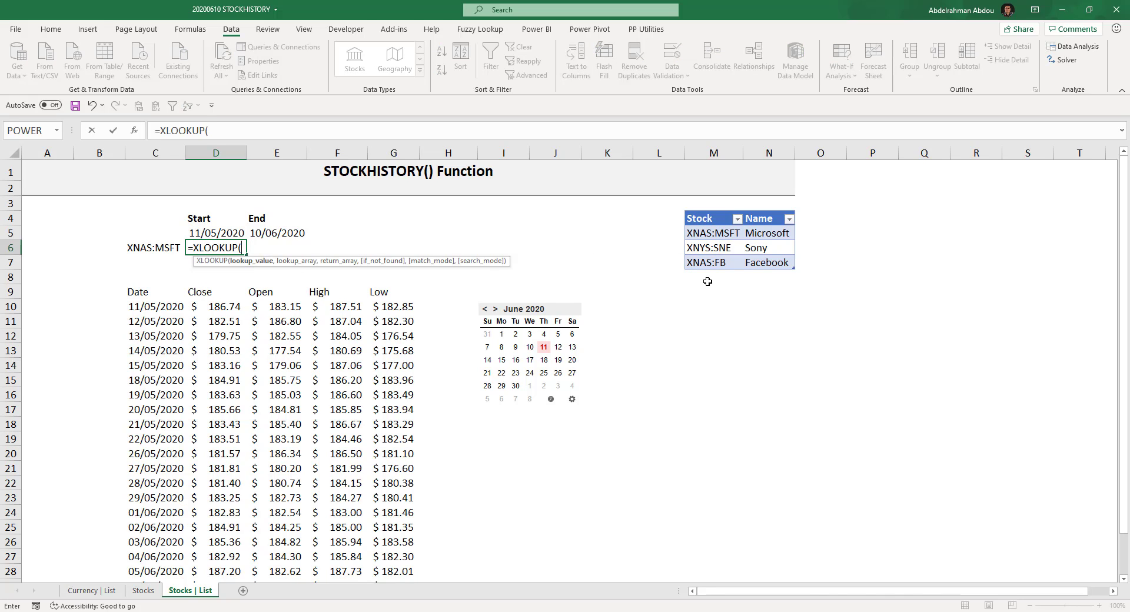
click(163, 247)
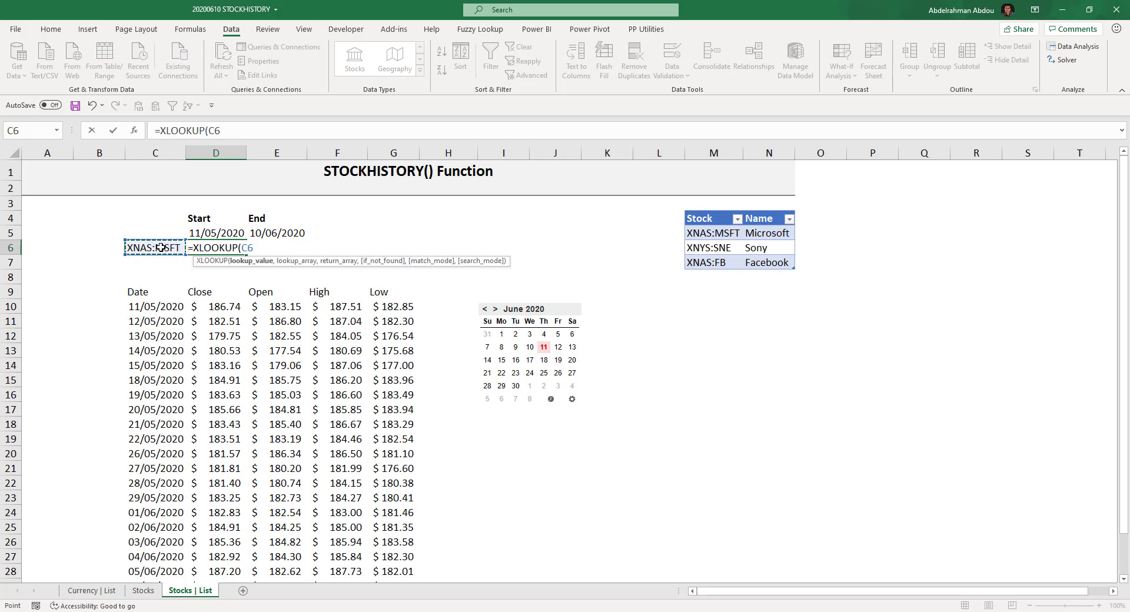
text(,)
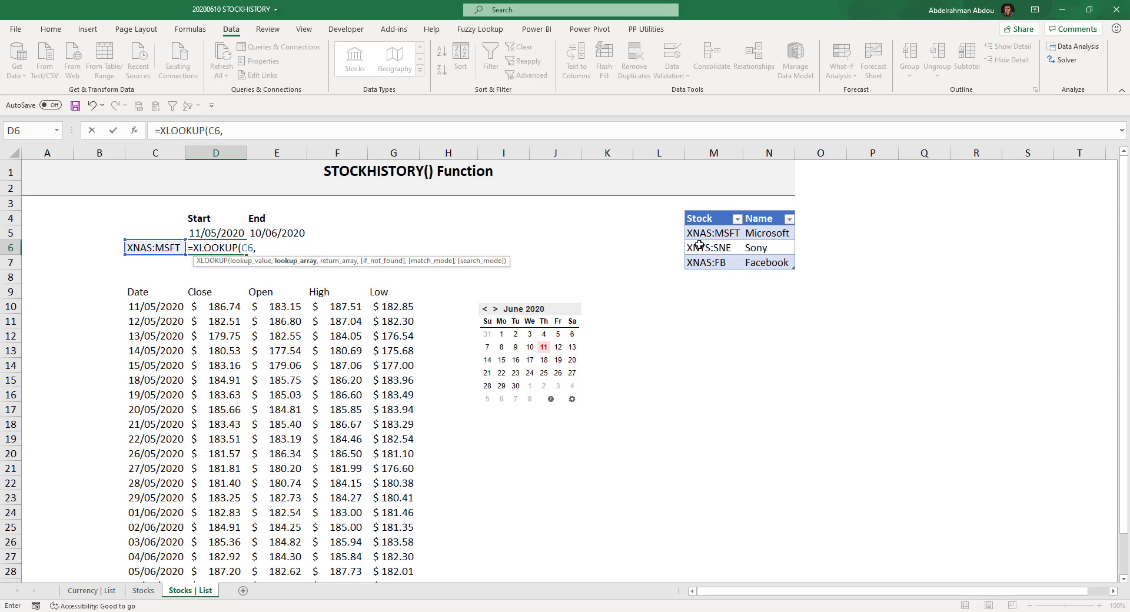
drag(712, 235, 712, 262)
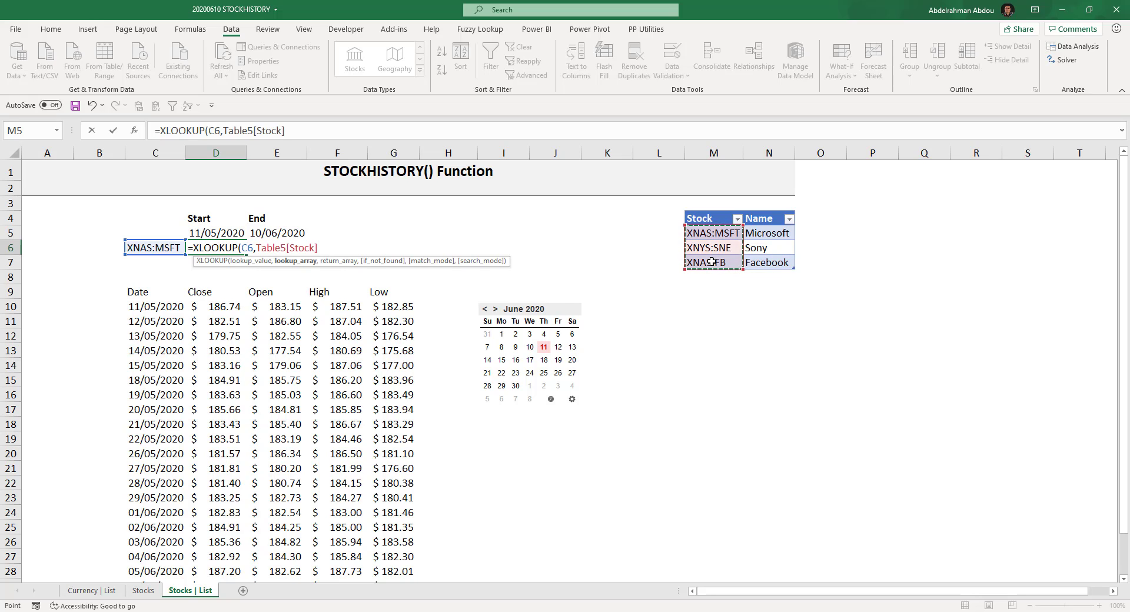
text(,)
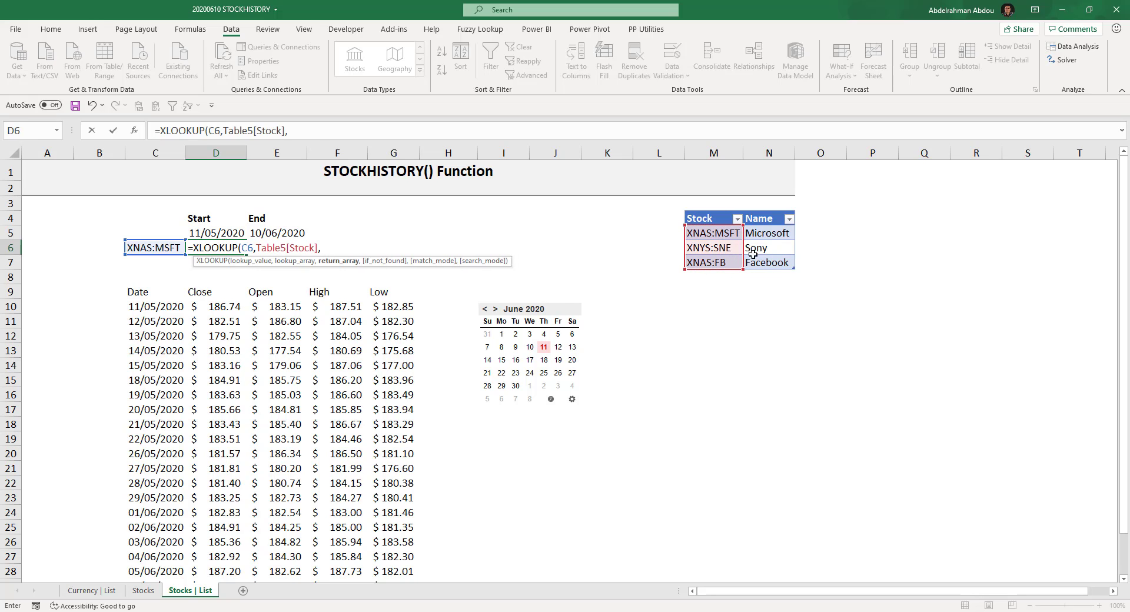
click(768, 237)
drag(770, 244, 772, 263)
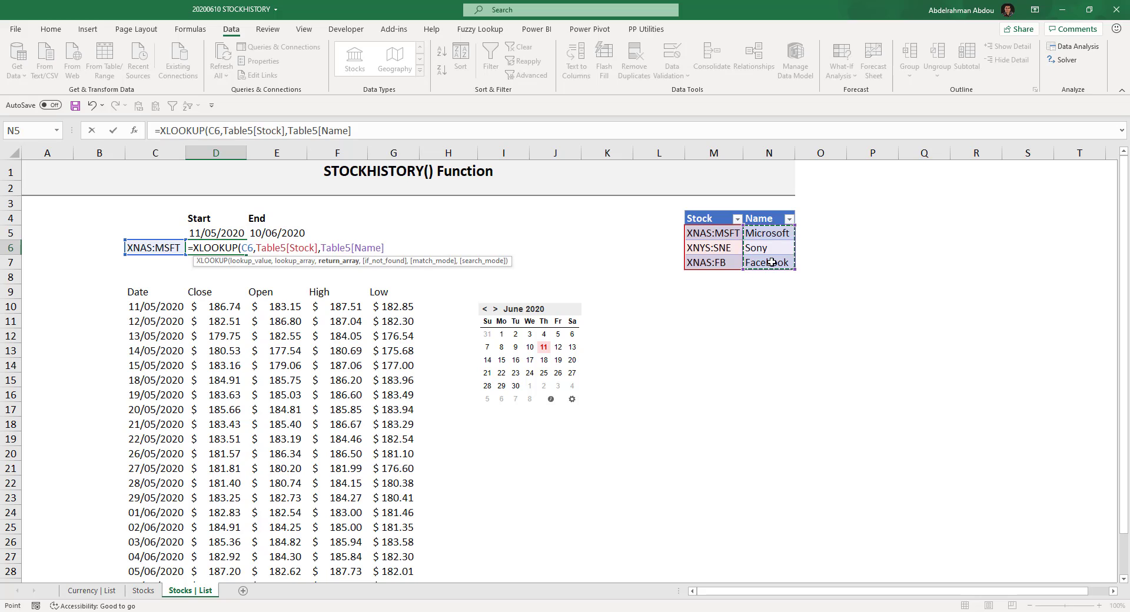
text())
key(Return)
click(203, 247)
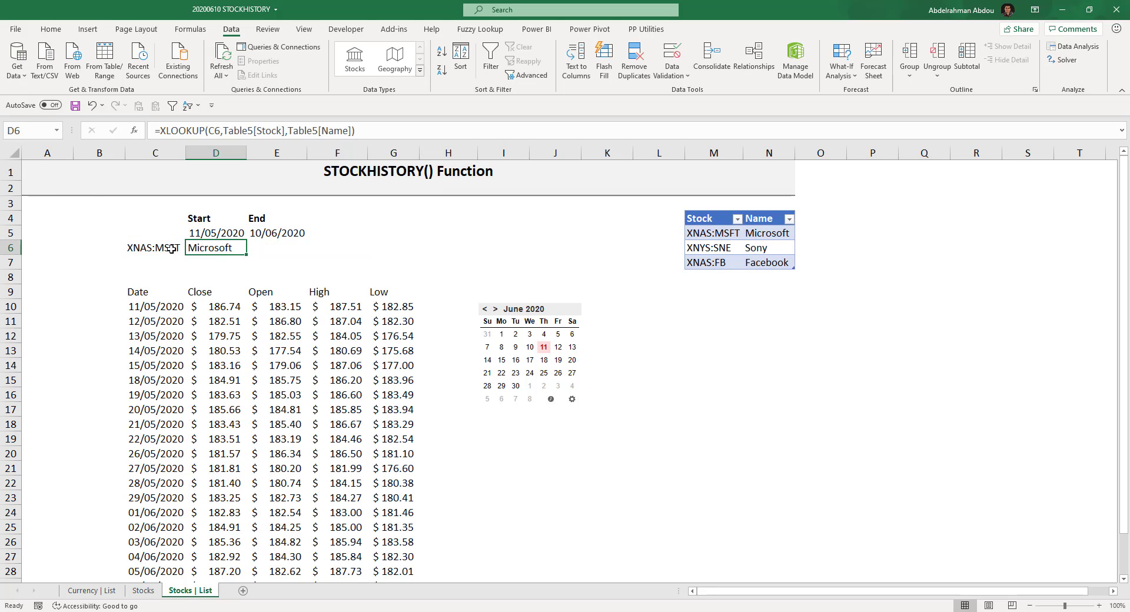
Choose XNYS:SNE as the ticker in C6 and check the looked-up name in D6
click(182, 247)
click(189, 250)
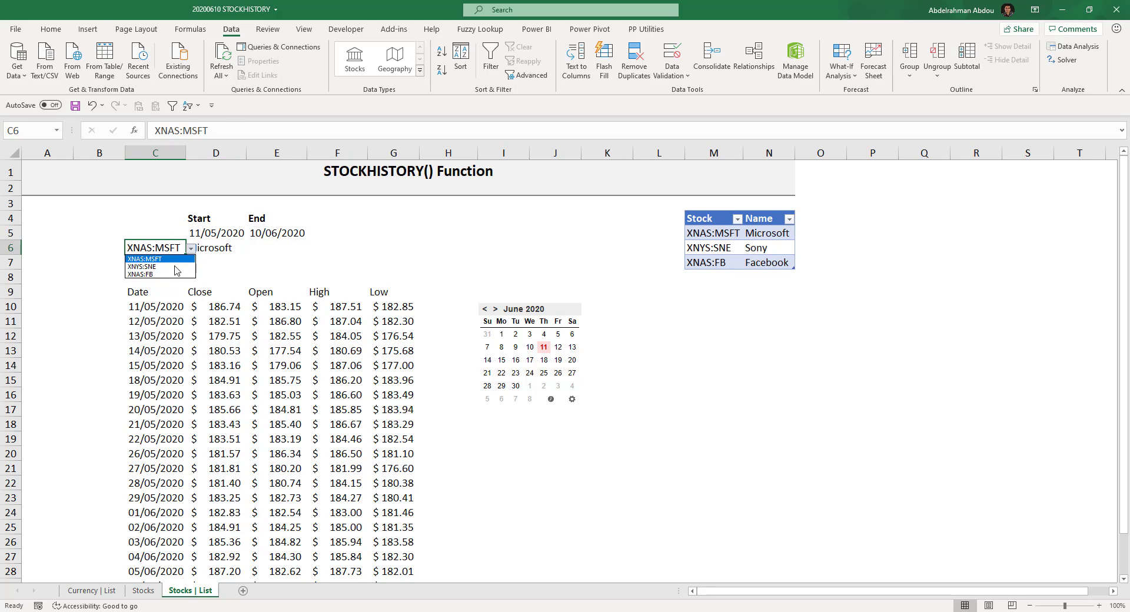
click(176, 266)
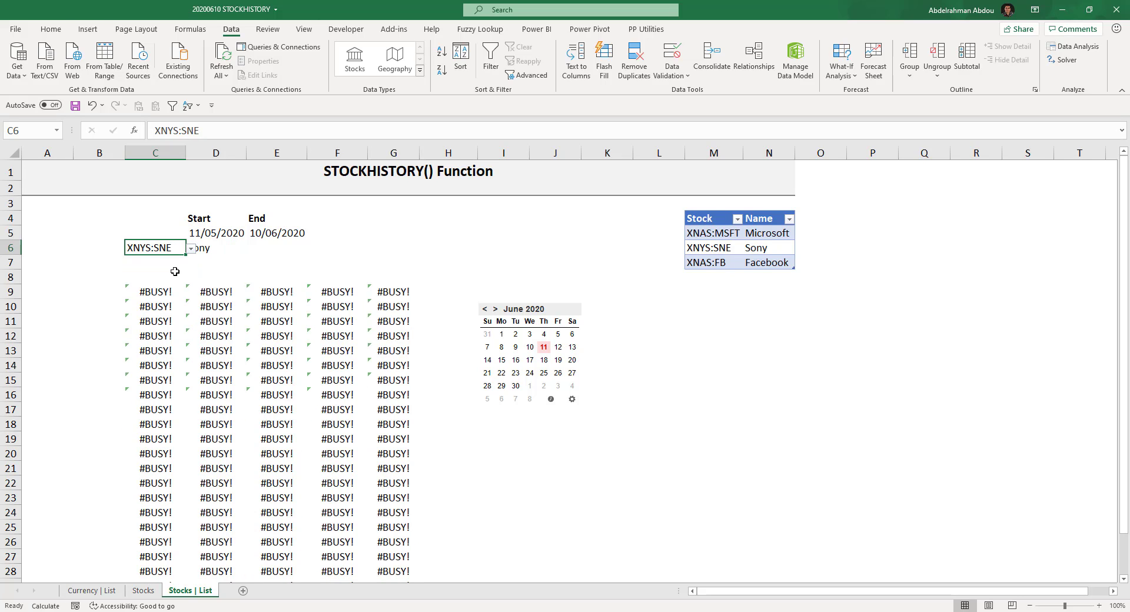
click(175, 264)
click(204, 250)
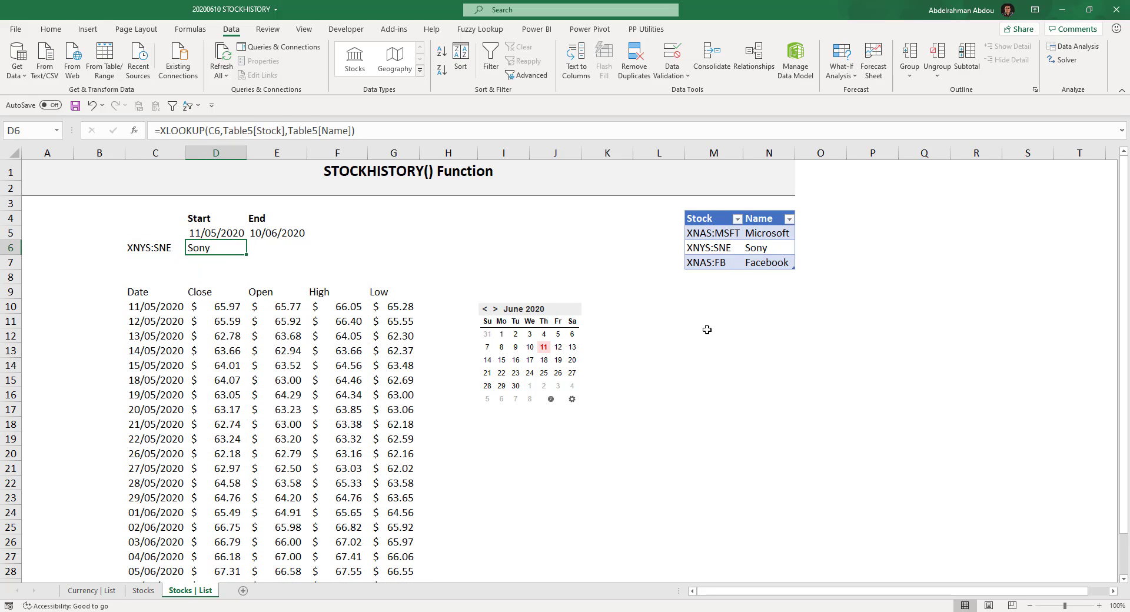
click(163, 261)
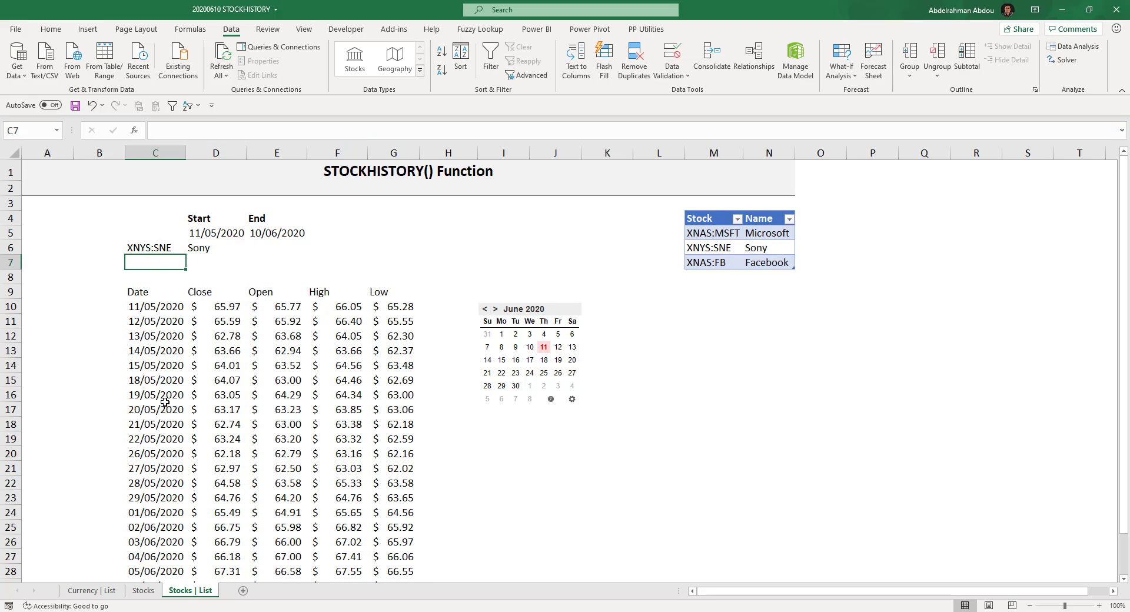
click(219, 250)
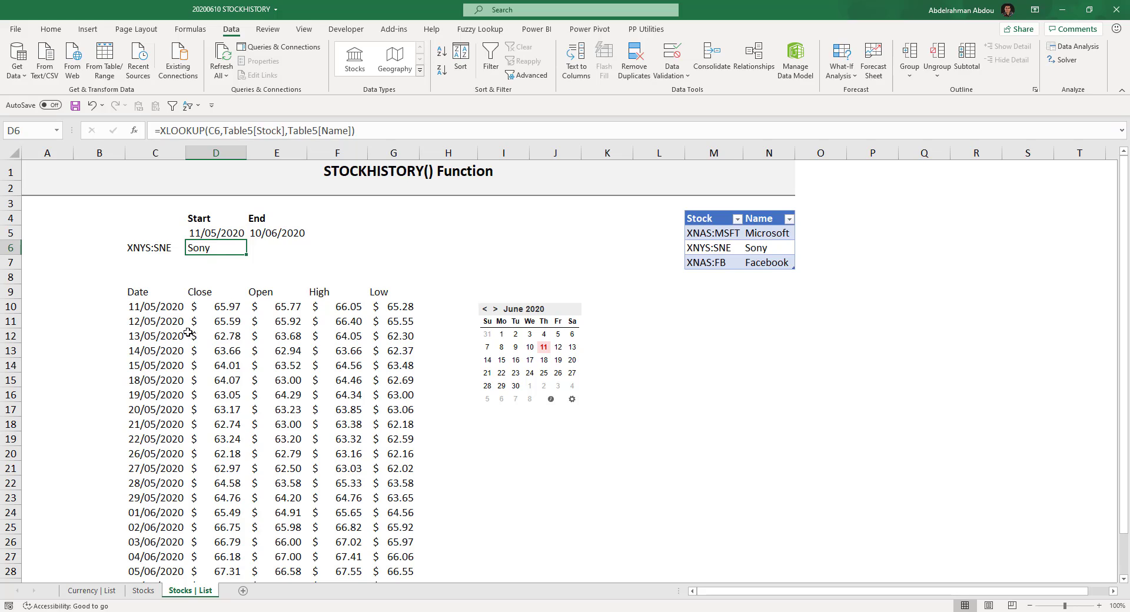
click(171, 322)
click(97, 264)
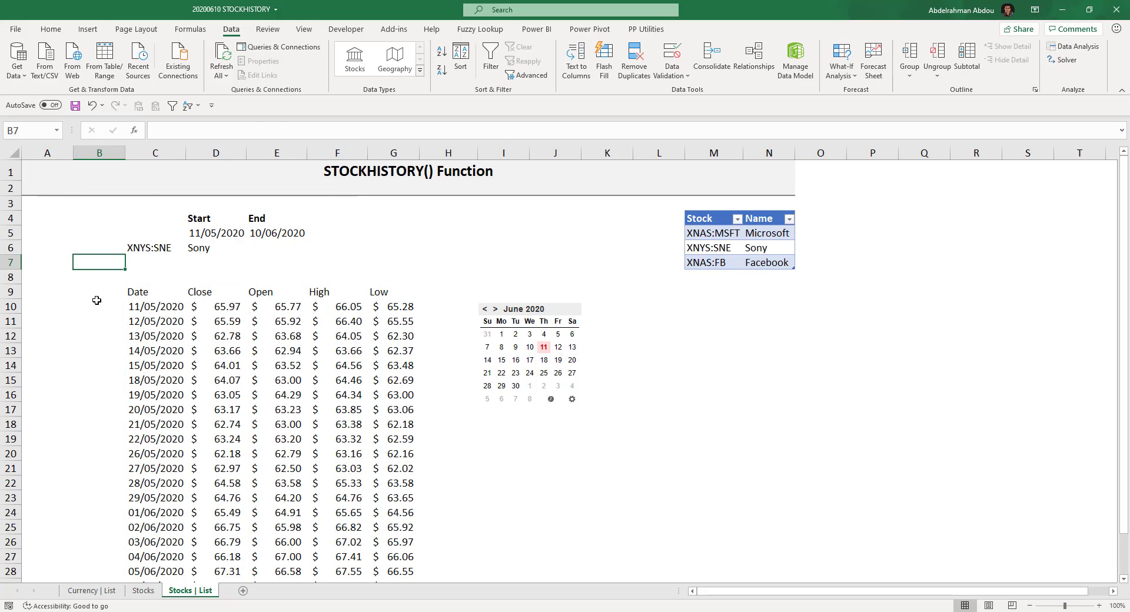